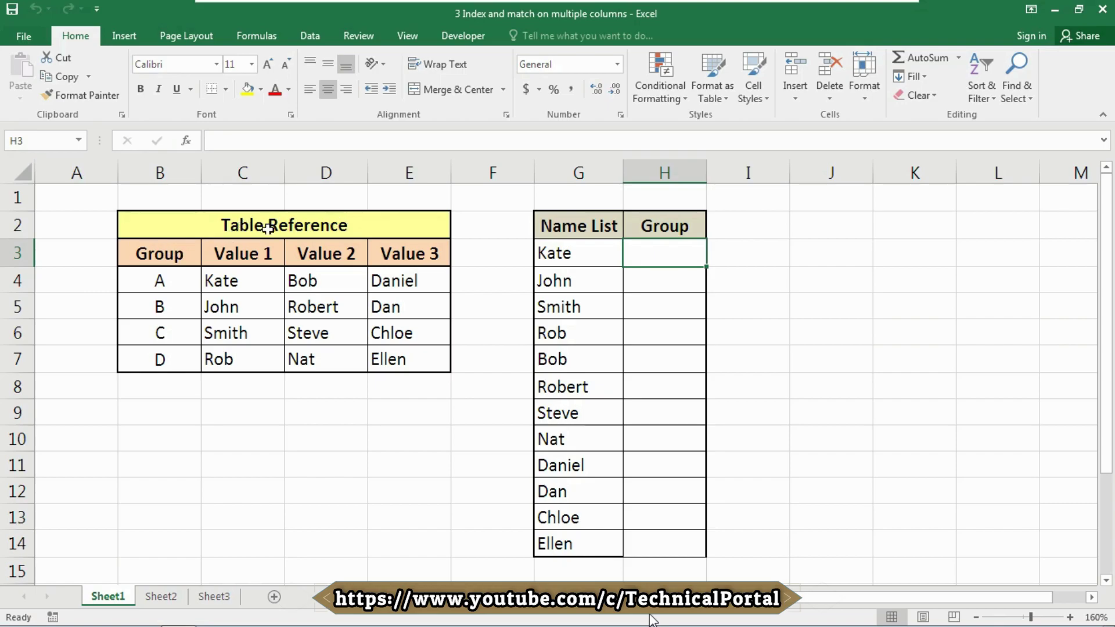
Review the table's Group, Value 1 and Value 2 columns and Kate's entry, then select H3.
{"action": "left_click", "coordinate": [157, 251]}
{"action": "left_click", "coordinate": [229, 251]}
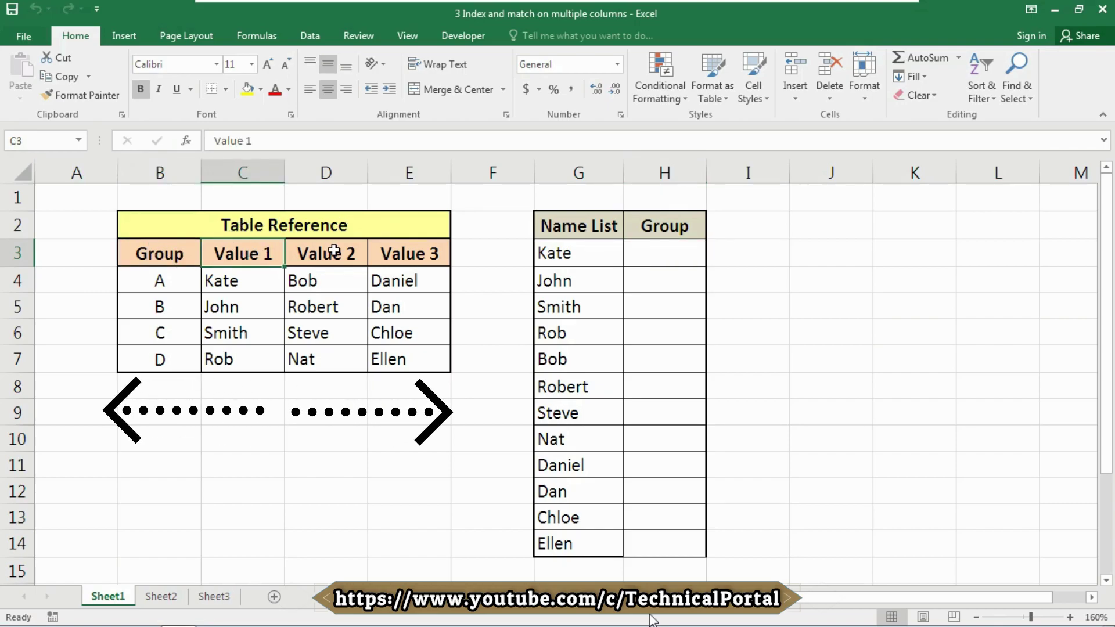
{"action": "left_click", "coordinate": [328, 251]}
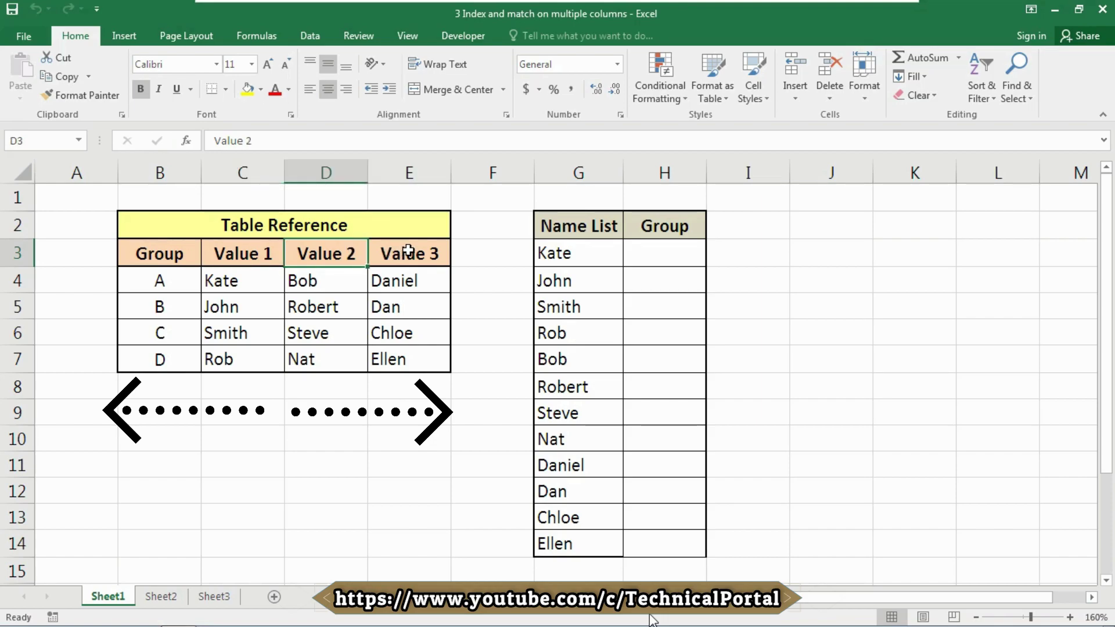
{"action": "left_click", "coordinate": [165, 273]}
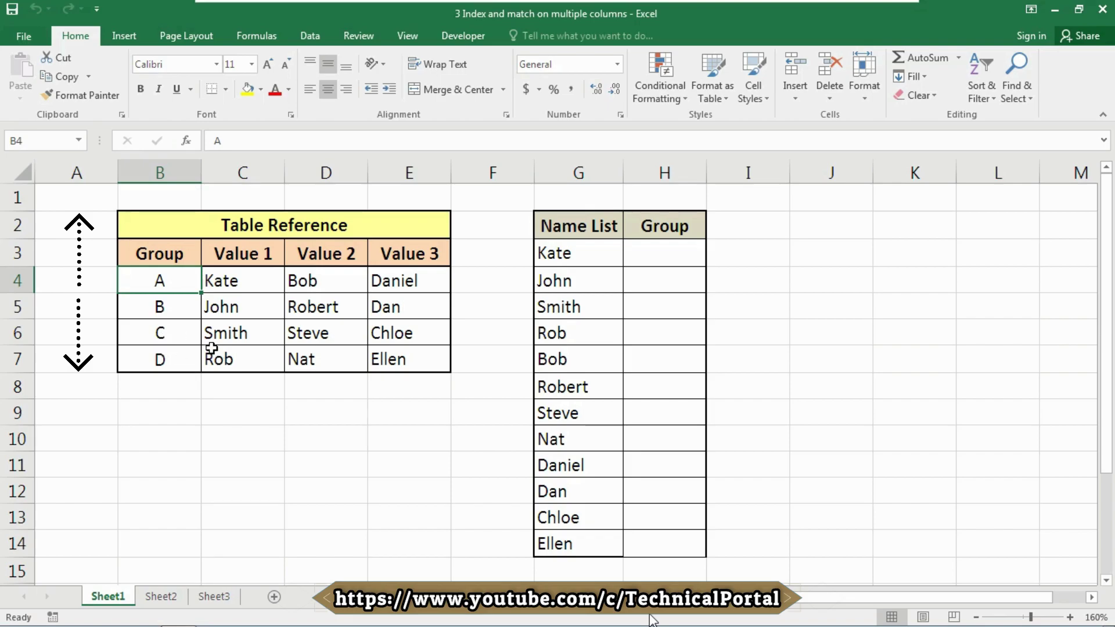
{"action": "left_click", "coordinate": [742, 274]}
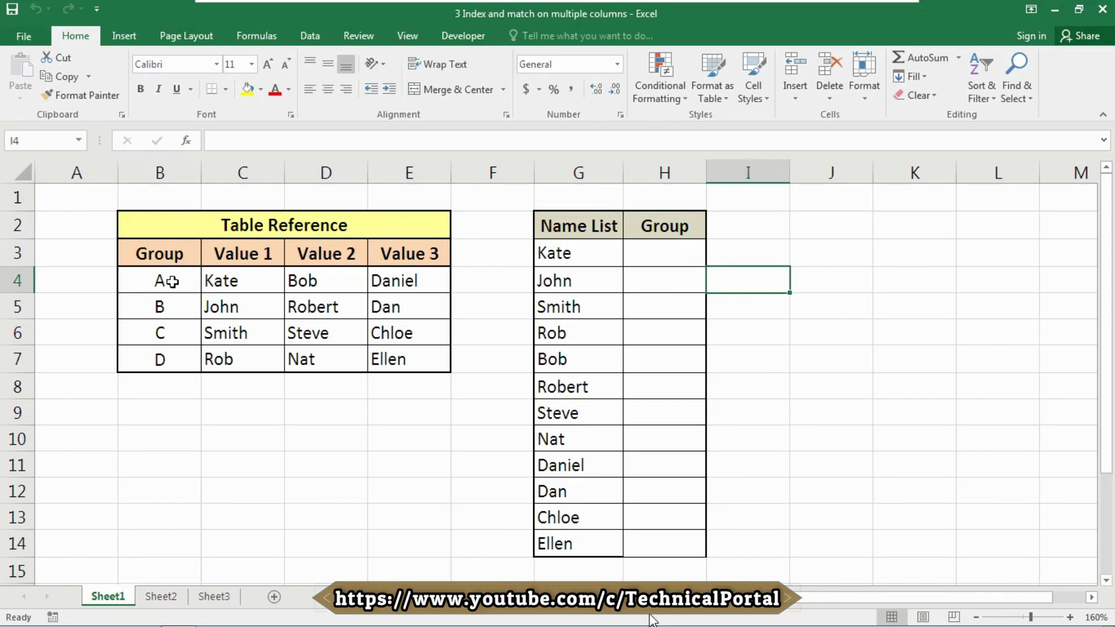
{"action": "left_click", "coordinate": [580, 254]}
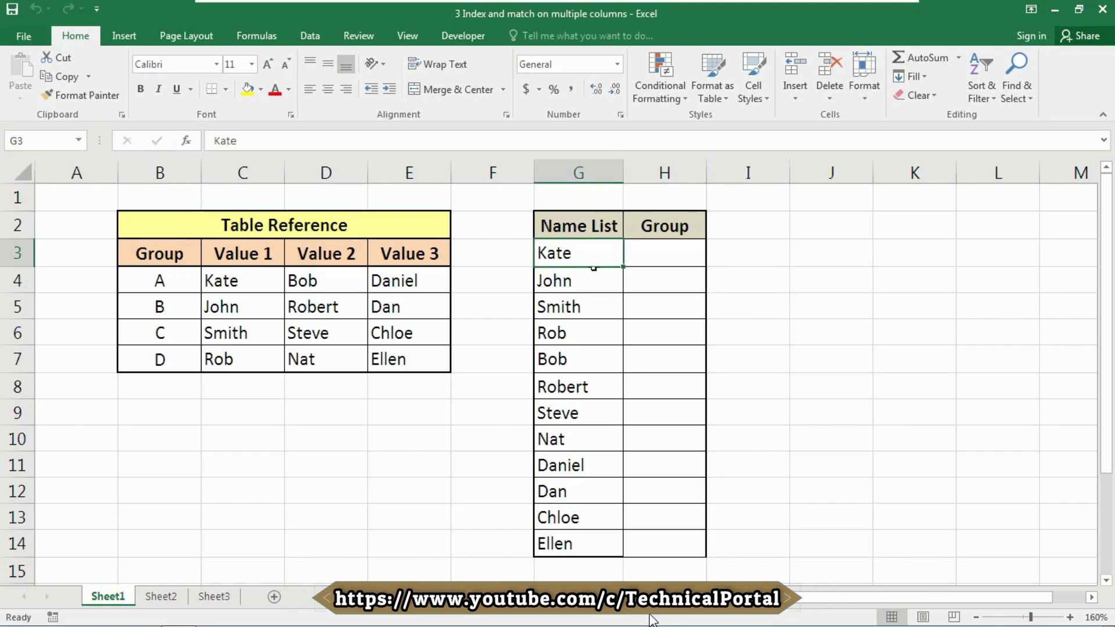
{"action": "left_click", "coordinate": [661, 249]}
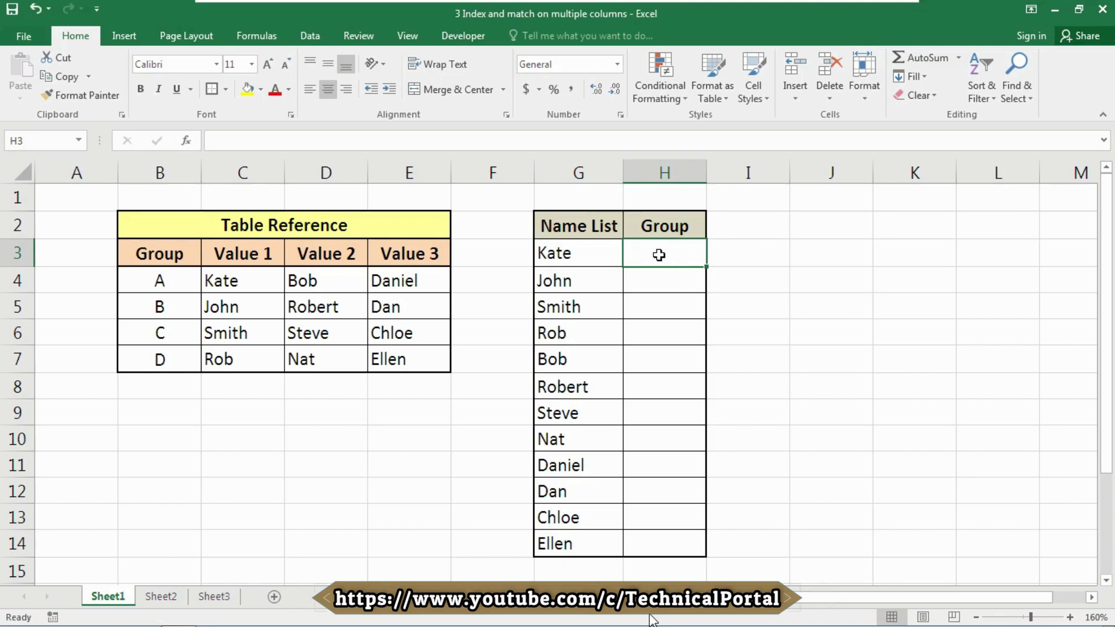
Enter =INDEX($B$4:$B$7,MATCH(1, in H3, making the group range absolute.
{"action": "type", "text": "=inde"}
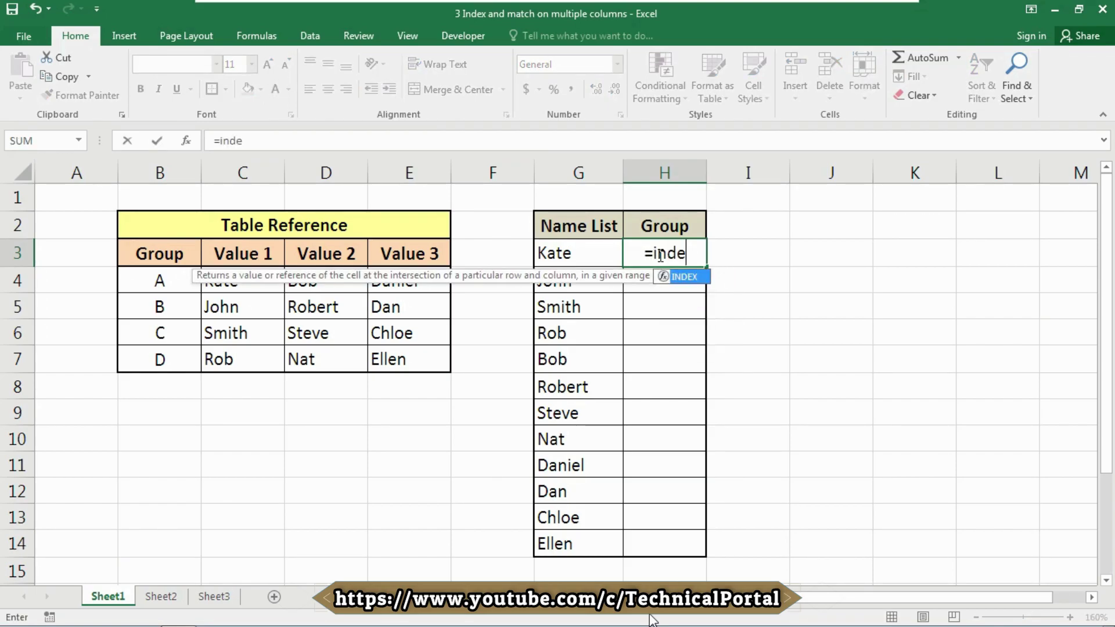
{"action": "key", "text": "Tab"}
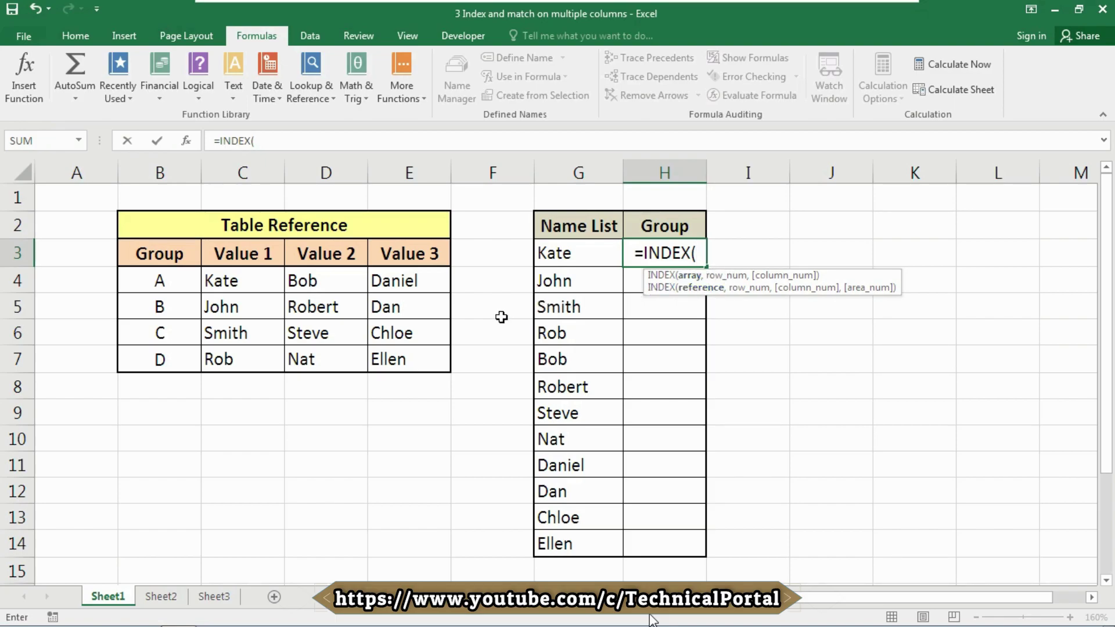
{"action": "left_click_drag", "start_coordinate": [153, 279], "coordinate": [159, 360]}
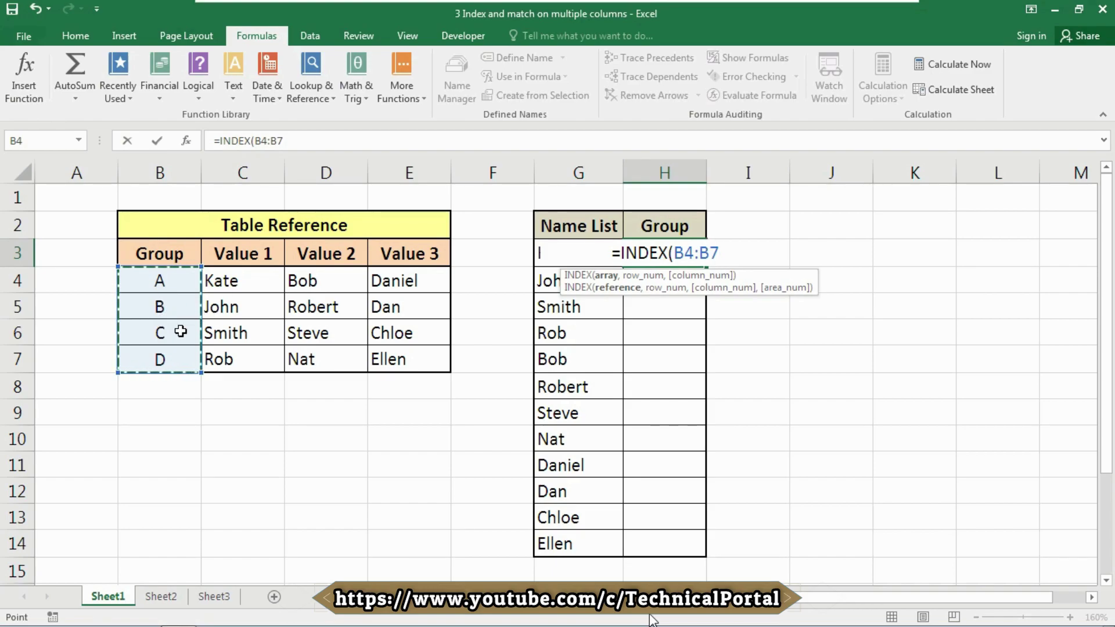
{"action": "key", "text": "F4"}
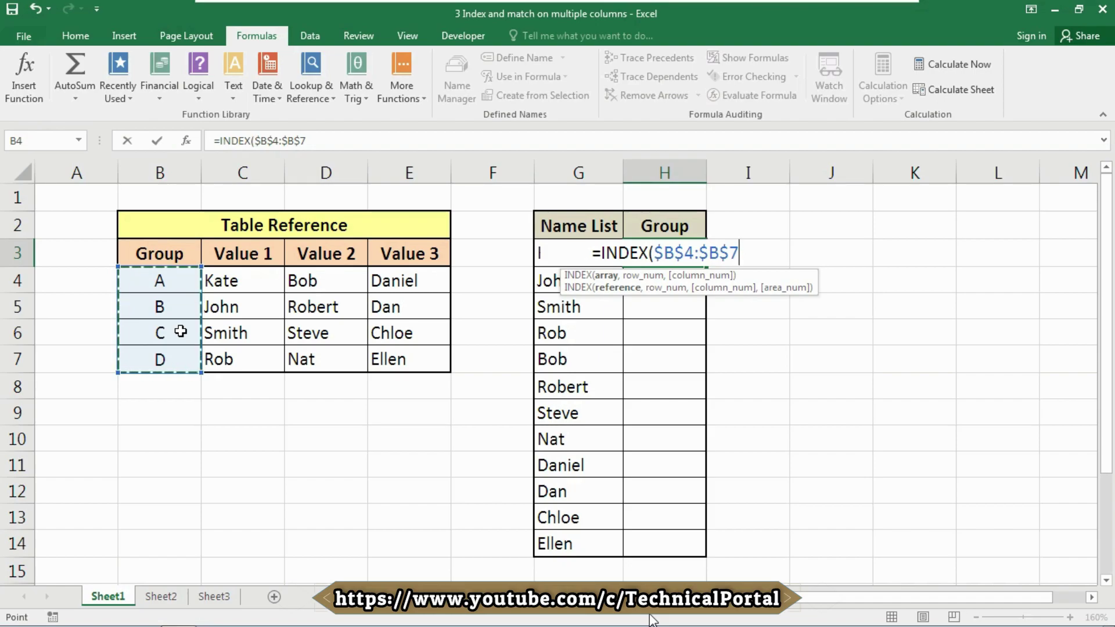
{"action": "type", "text": ","}
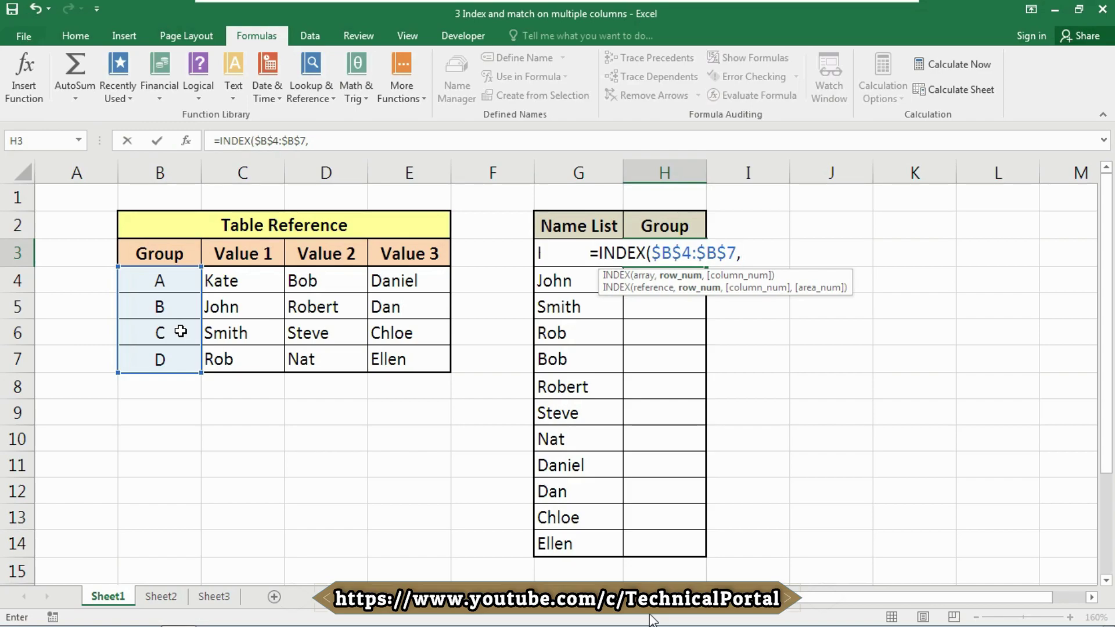
{"action": "type", "text": "MATCH("}
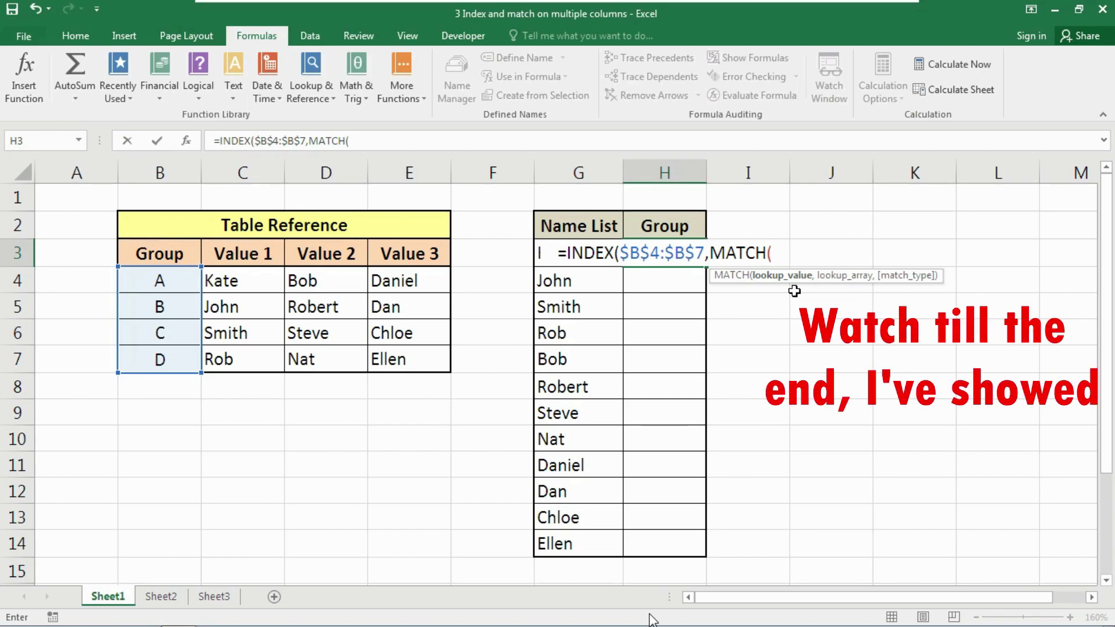
{"action": "type", "text": "1"}
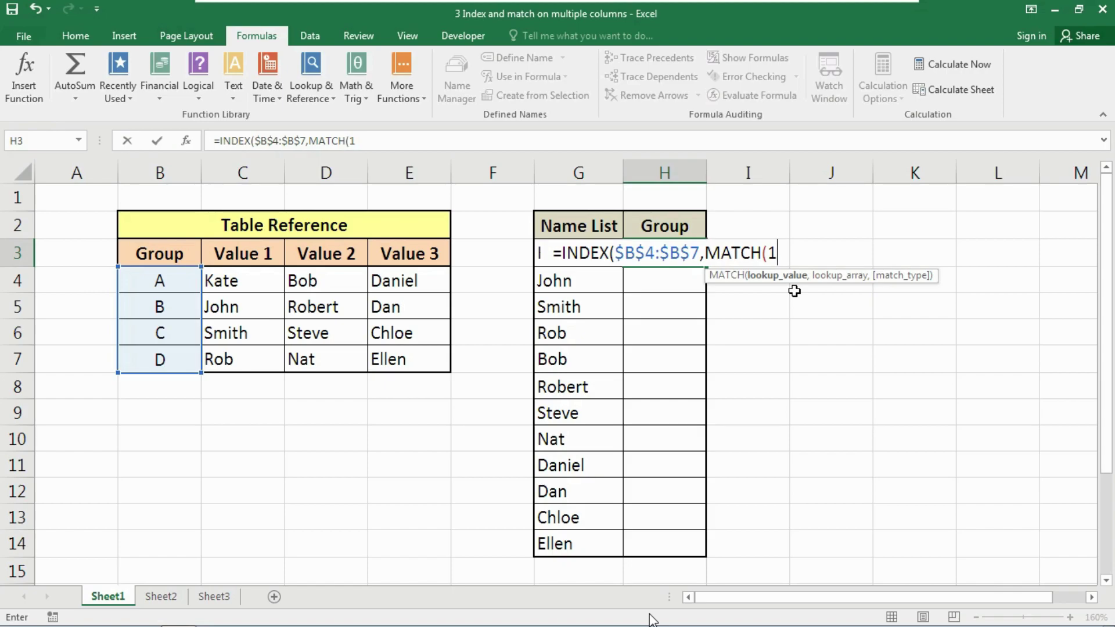
{"action": "type", "text": ","}
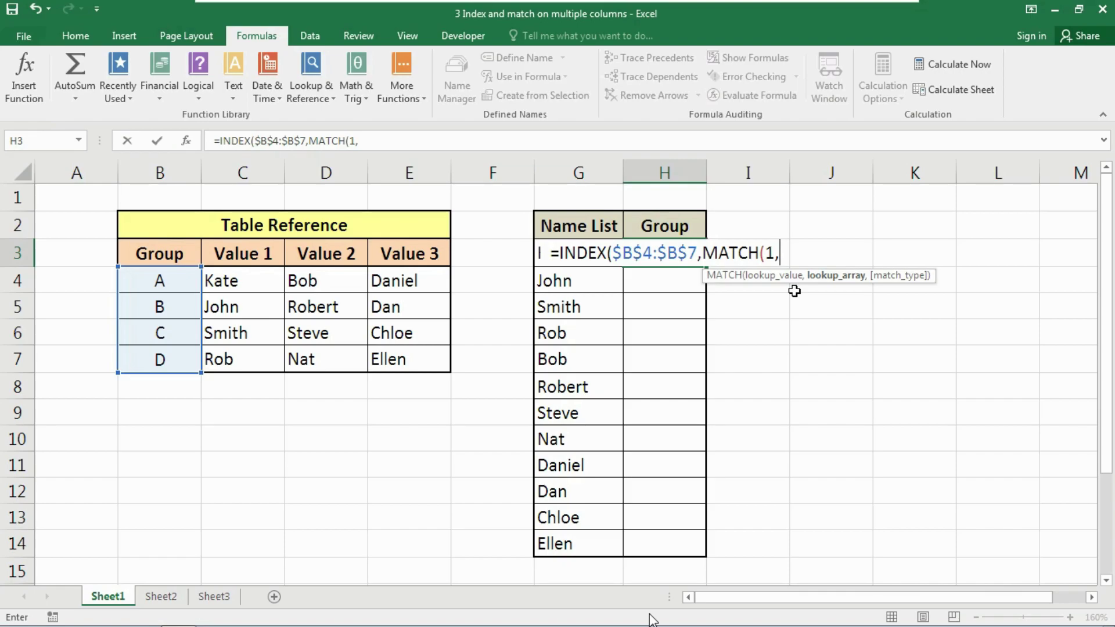
{"action": "type", "text": "mmu"}
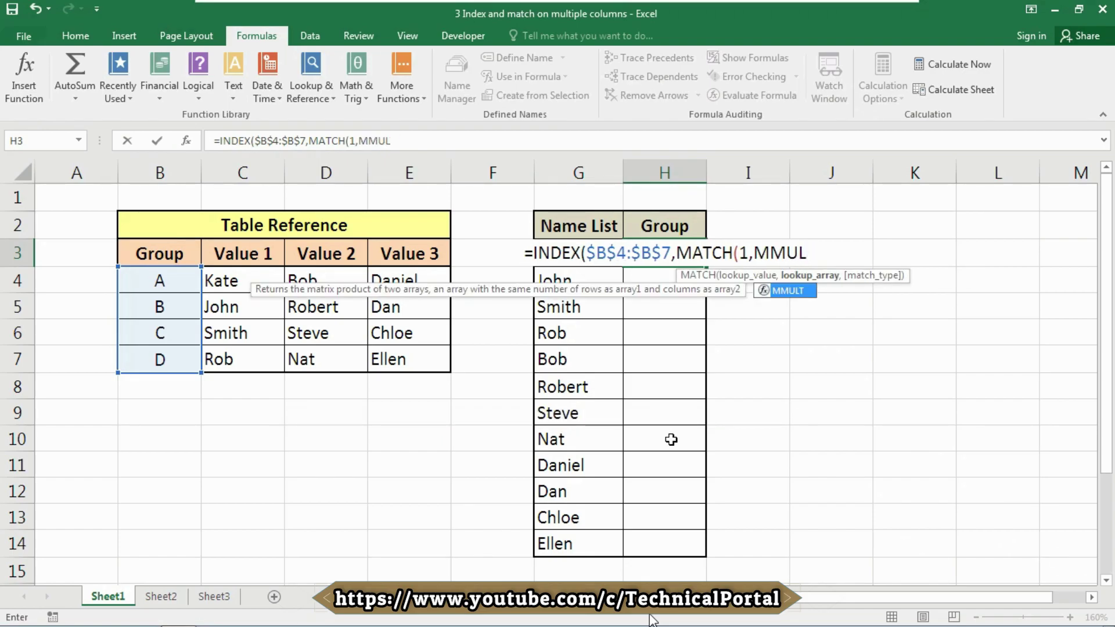
Add MMULT(--($C$4:$E$7=G3) to H3's formula, testing all three value columns against G3.
{"action": "key", "text": "Tab"}
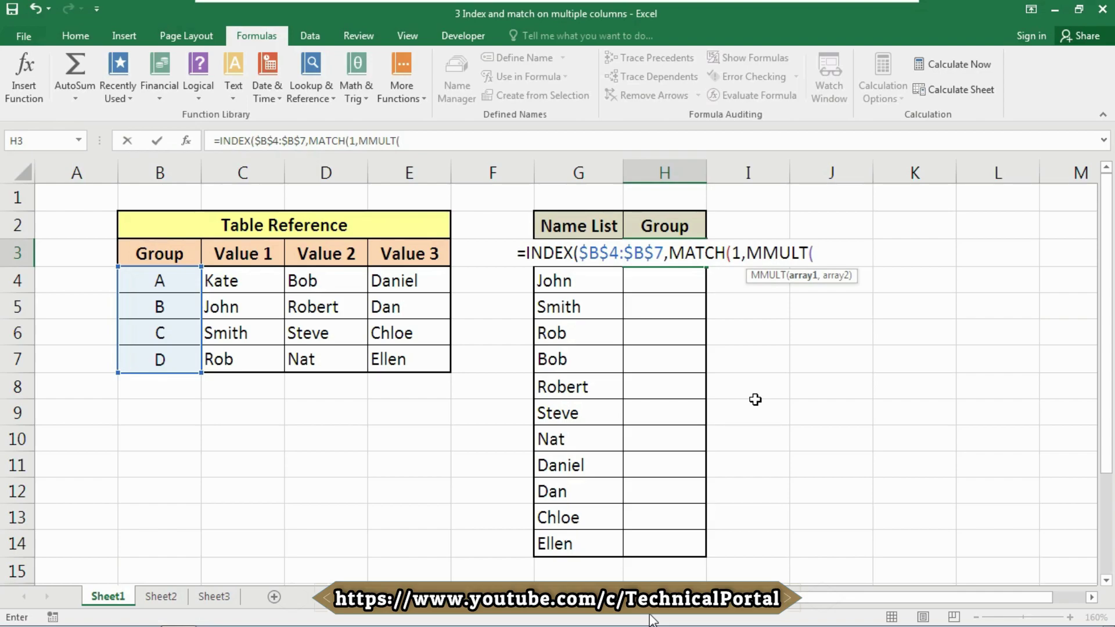
{"action": "type", "text": "--"}
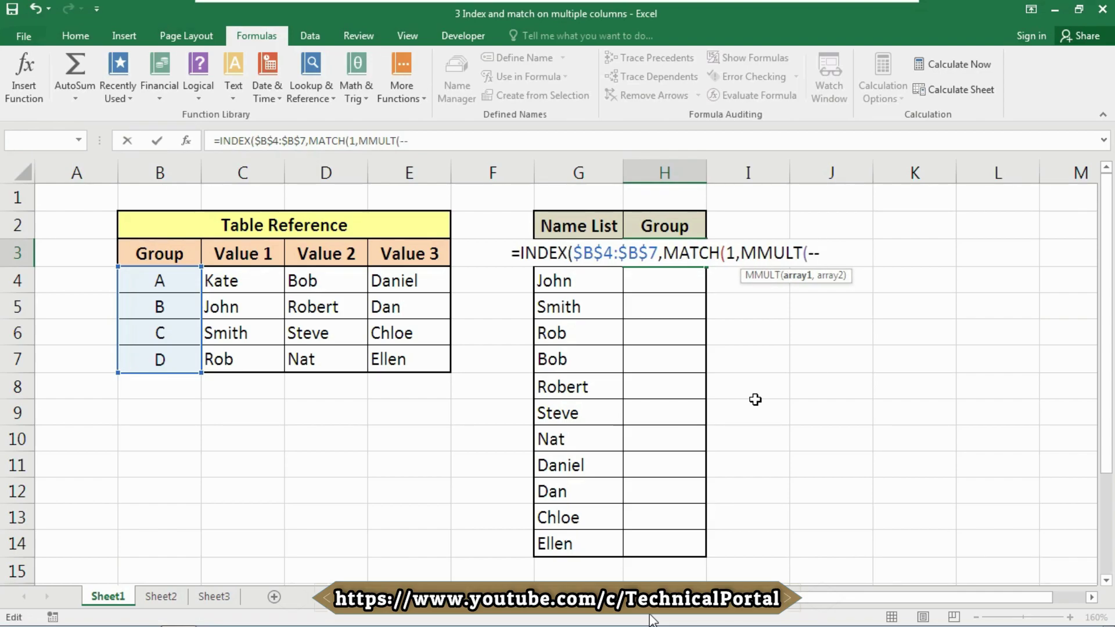
{"action": "type", "text": "("}
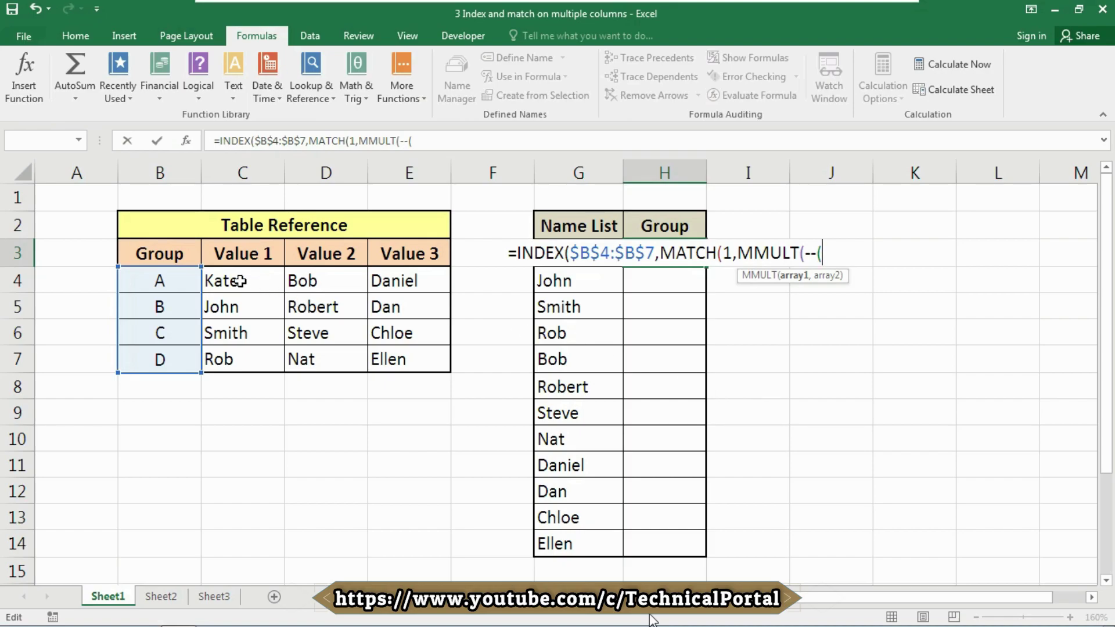
{"action": "left_click_drag", "start_coordinate": [240, 281], "coordinate": [273, 305]}
{"action": "left_click_drag", "start_coordinate": [359, 354], "coordinate": [408, 360]}
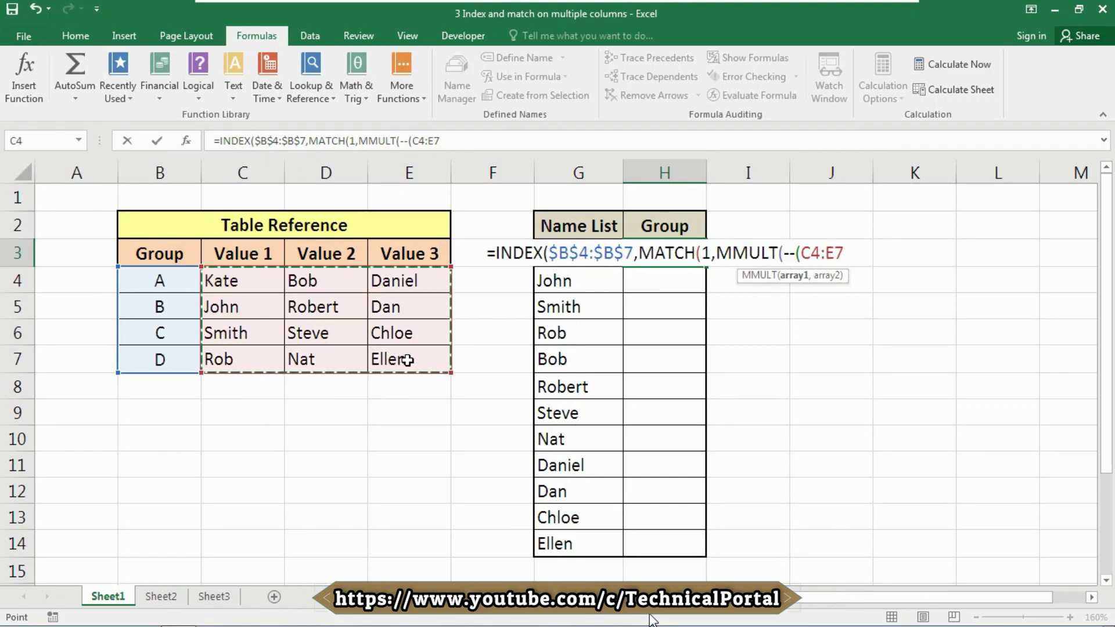
{"action": "key", "text": "F4"}
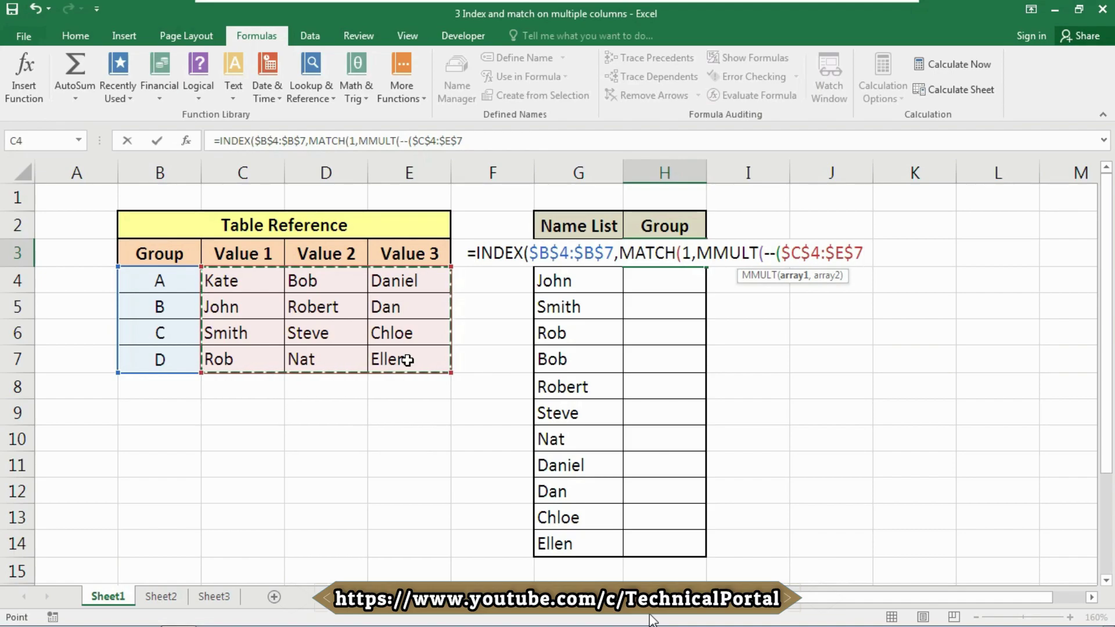
{"action": "type", "text": "="}
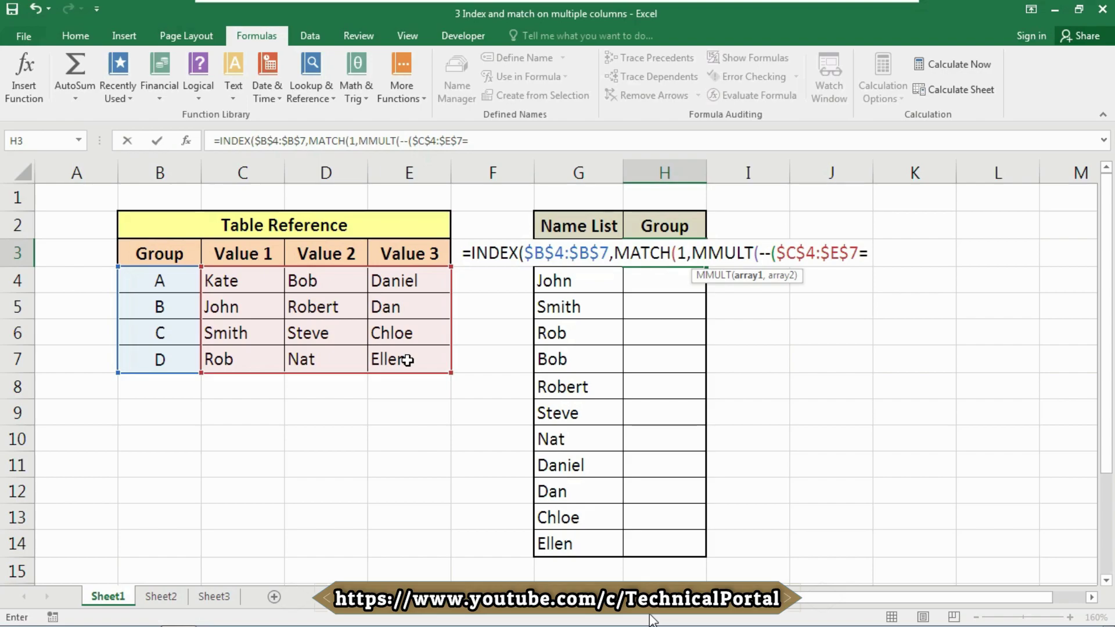
{"action": "key", "text": "Down"}
{"action": "key", "text": "Left"}
{"action": "key", "text": "Up"}
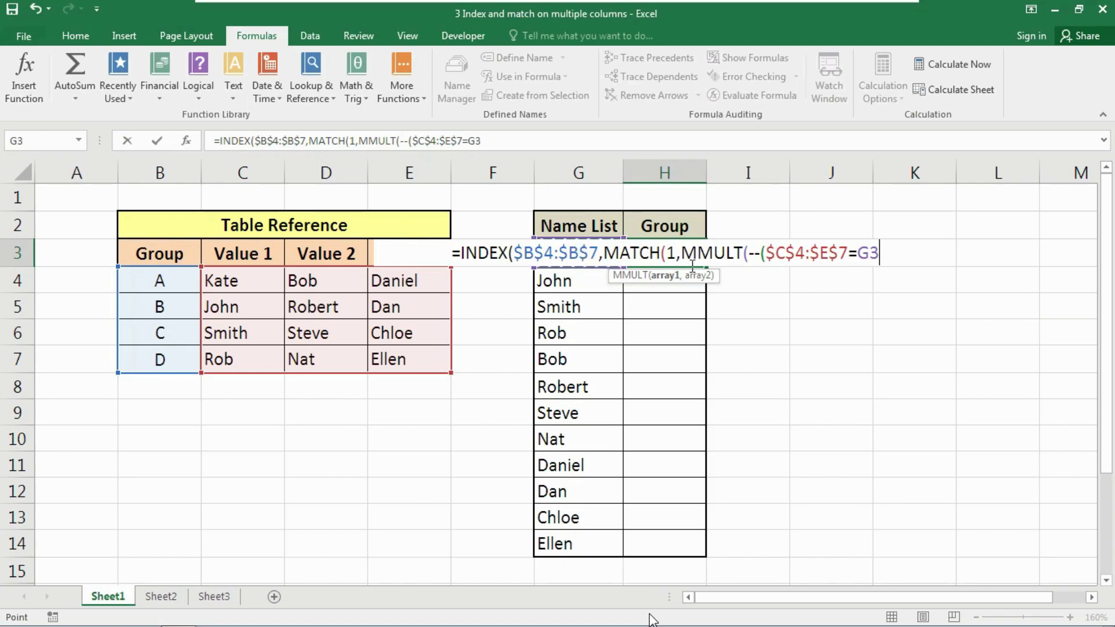
{"action": "type", "text": ")"}
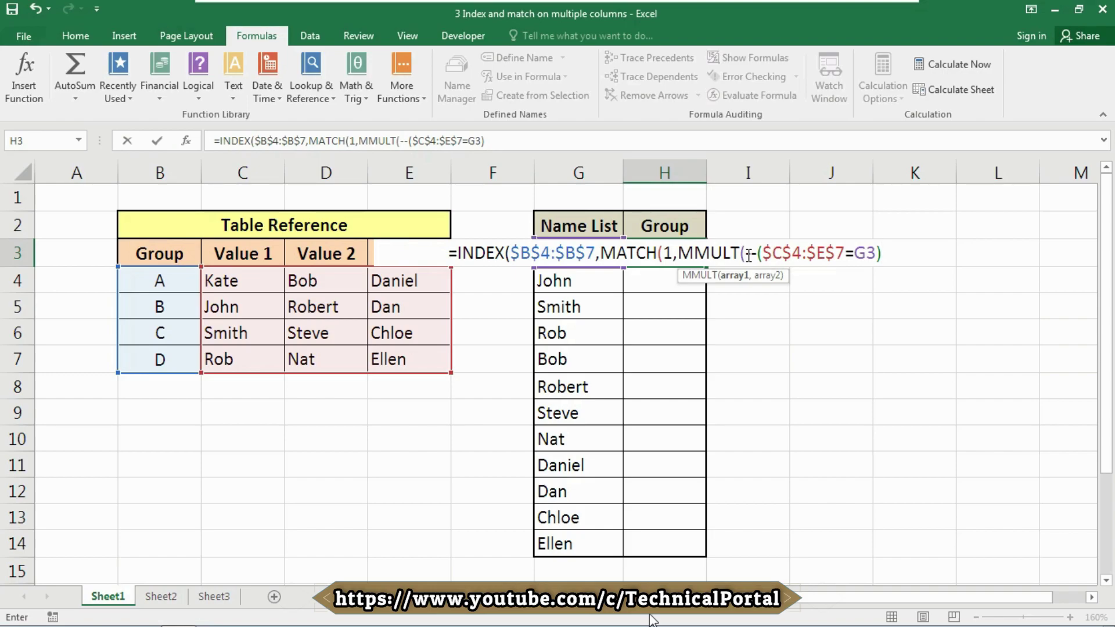
{"action": "type", "text": ","}
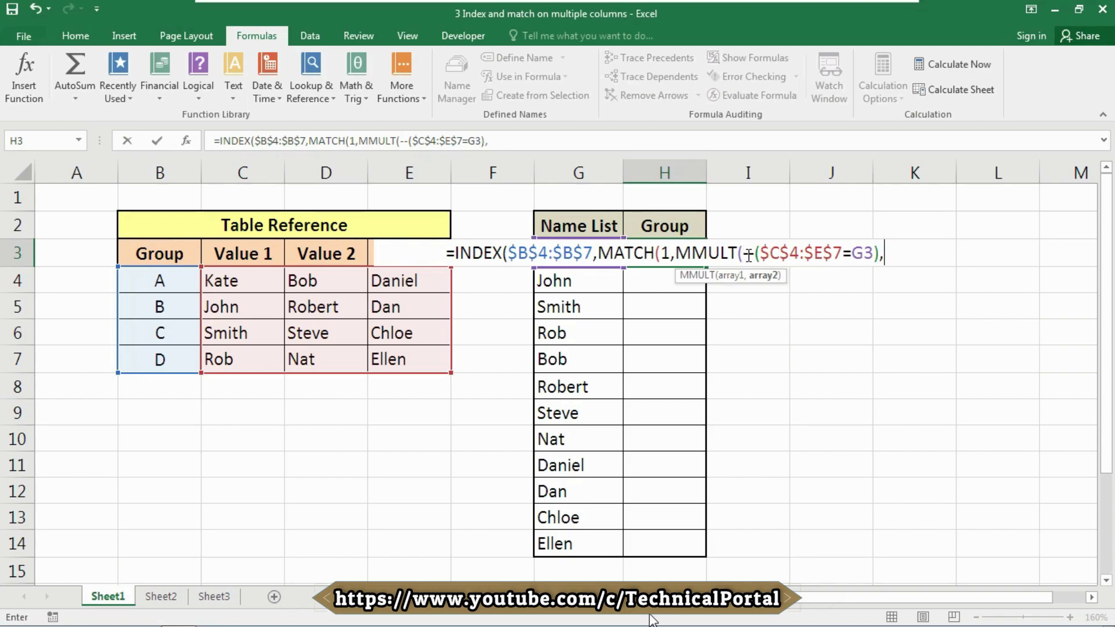
{"action": "type", "text": "tran"}
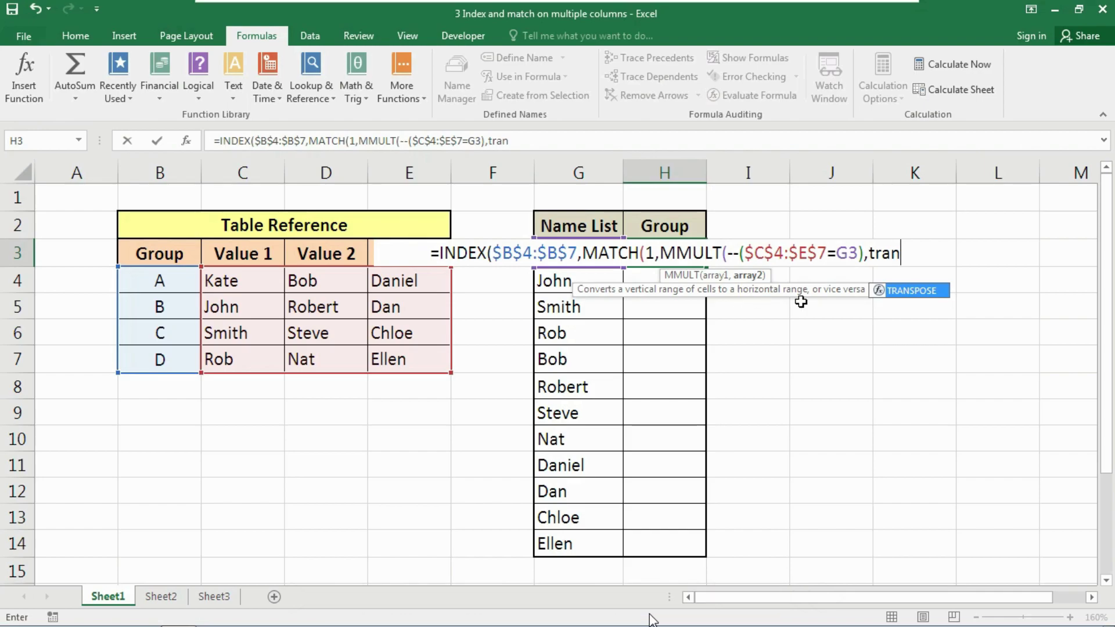
Add TRANSPOSE(COLUMN($C$4:$E$7)) as MMULT's second argument in H3's formula.
{"action": "key", "text": "Tab"}
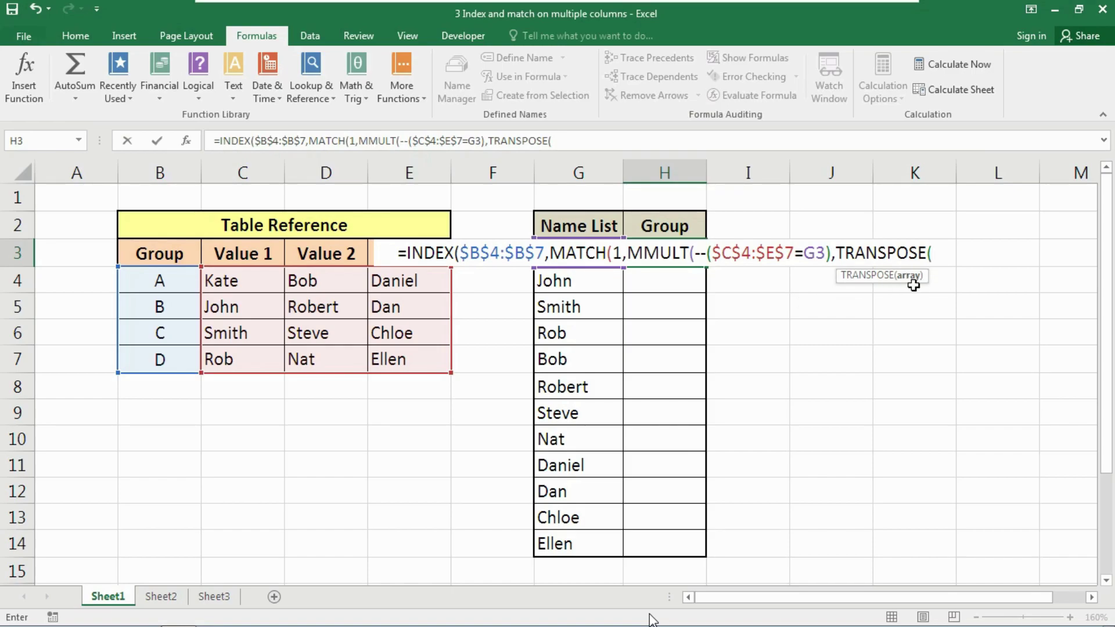
{"action": "type", "text": "colu"}
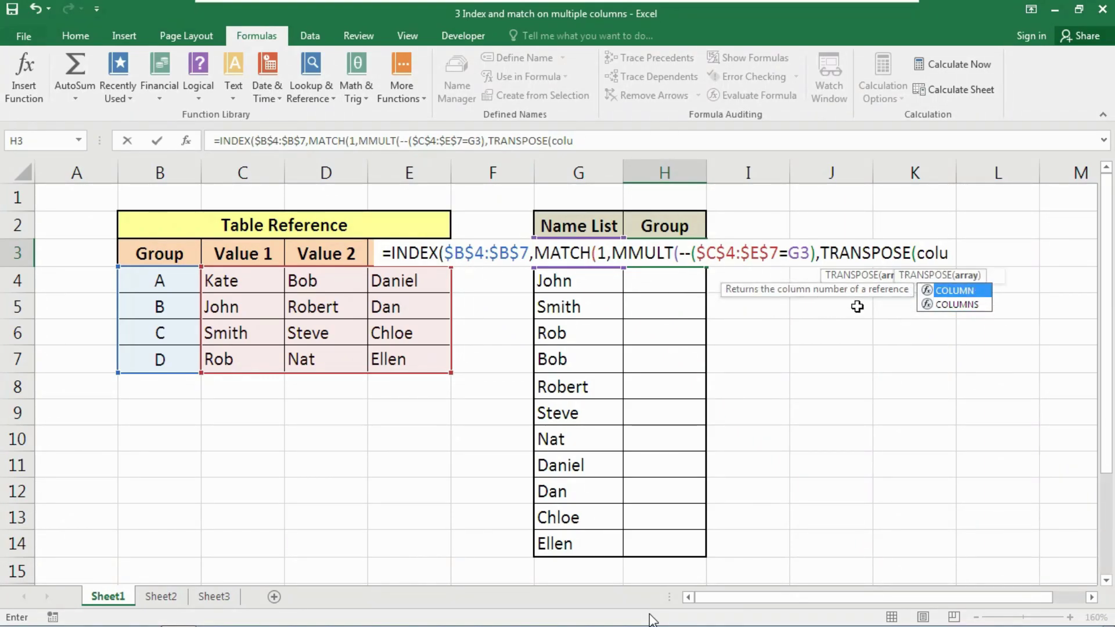
{"action": "key", "text": "Tab"}
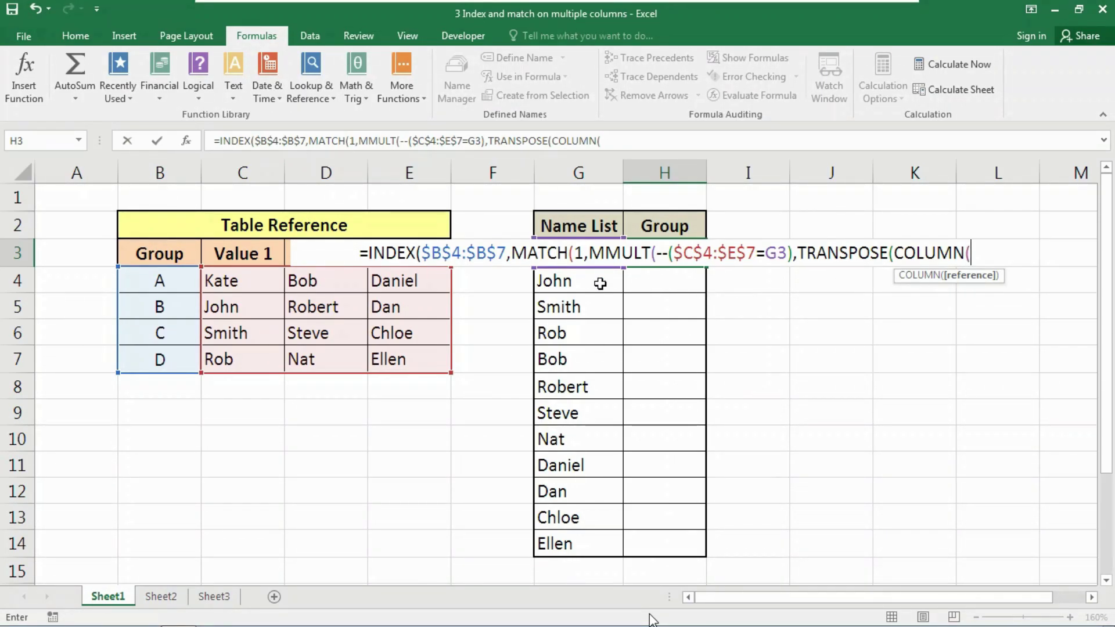
{"action": "left_click", "coordinate": [234, 284]}
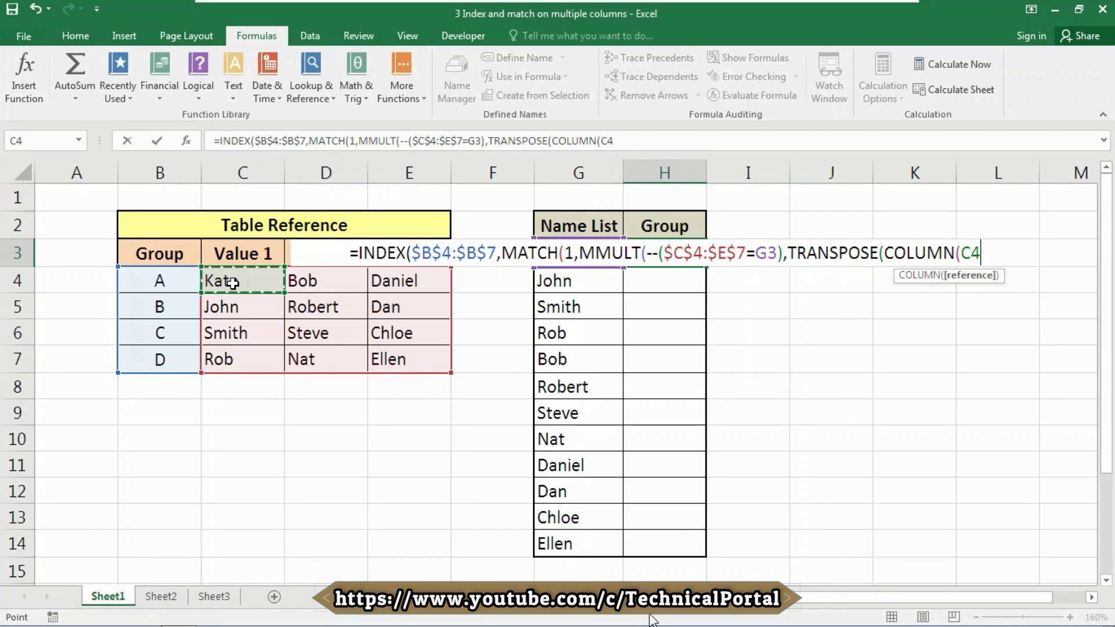
{"action": "key", "text": "shift+Right"}
{"action": "key", "text": "shift+Right"}
{"action": "key", "text": "shift+Down"}
{"action": "key", "text": "shift+Down"}
{"action": "key", "text": "shift+Down"}
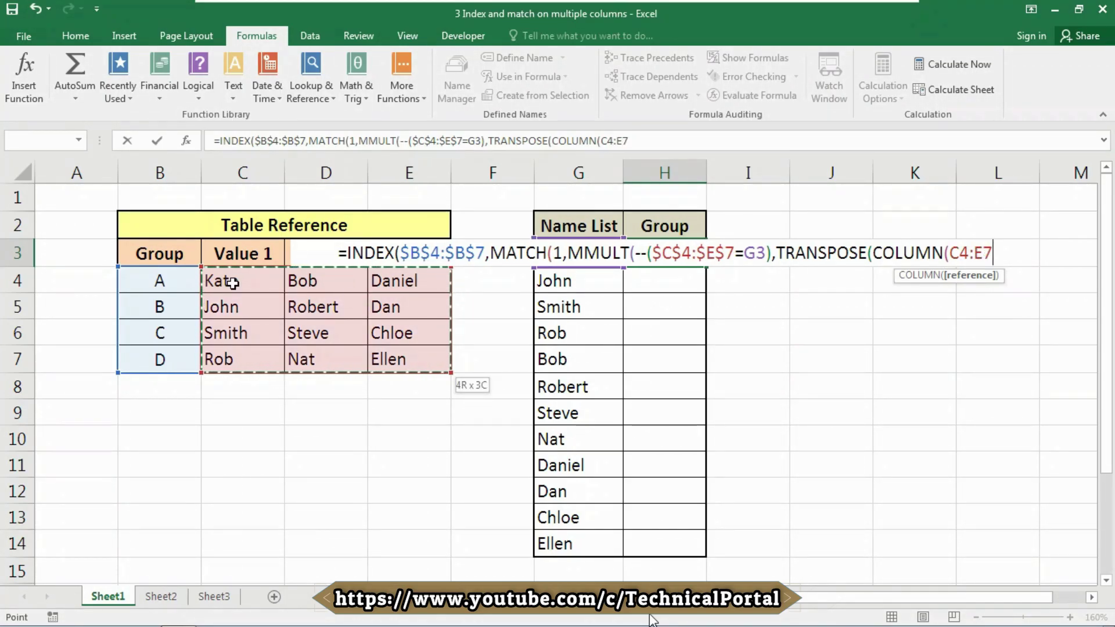
{"action": "key", "text": "F4"}
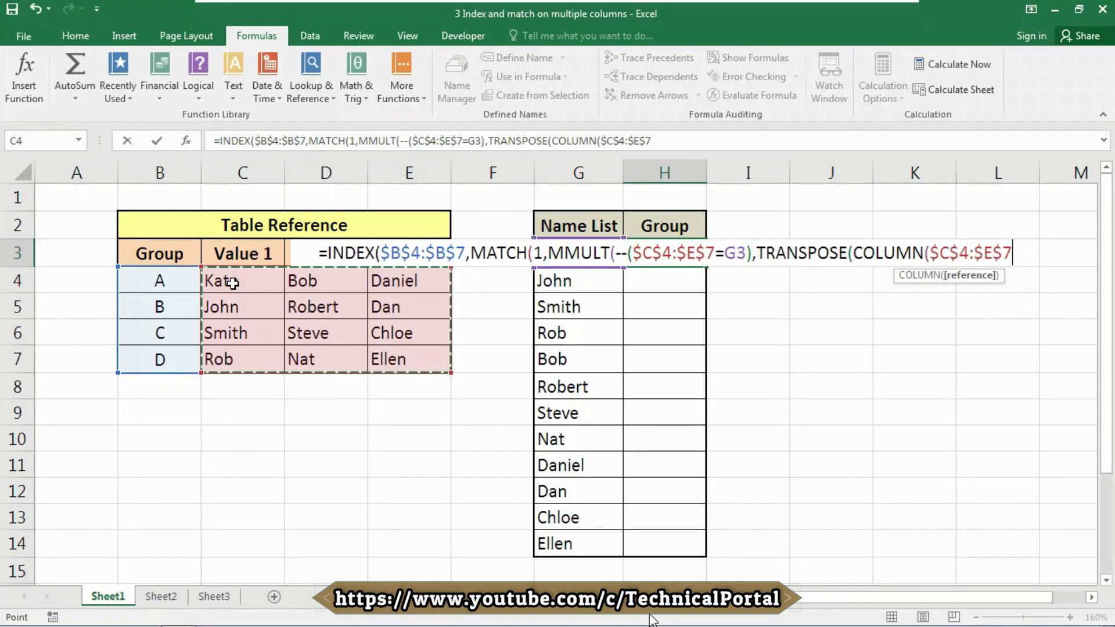
{"action": "type", "text": ")"}
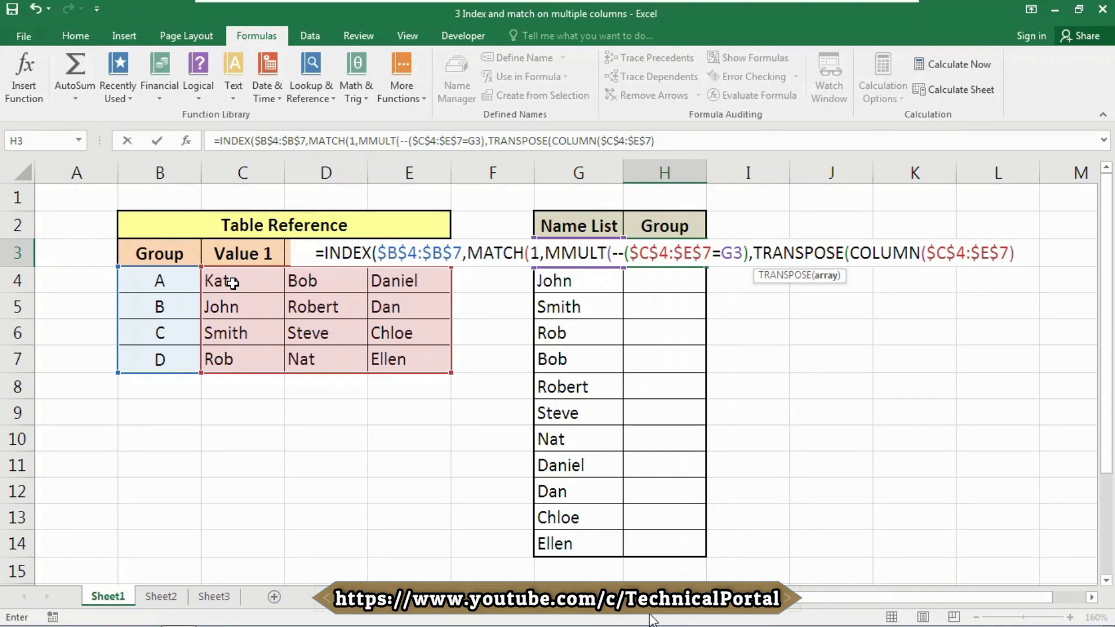
Append ^0)),0)) to H3's formula, raising COLUMN to ^0 with MATCH type 0.
{"action": "type", "text": "^"}
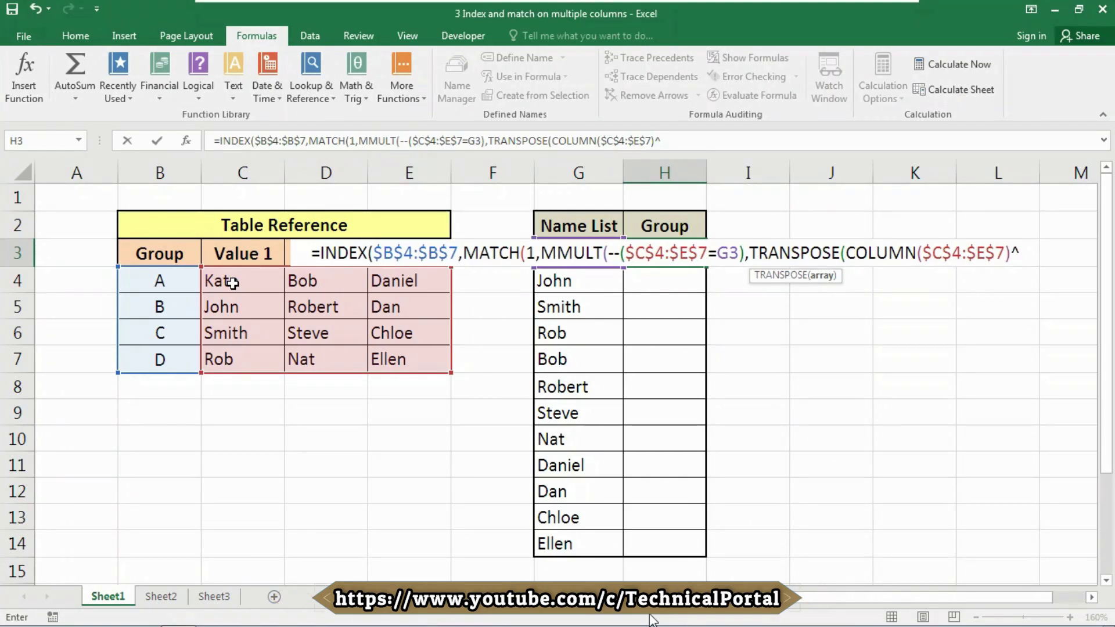
{"action": "type", "text": "0))"}
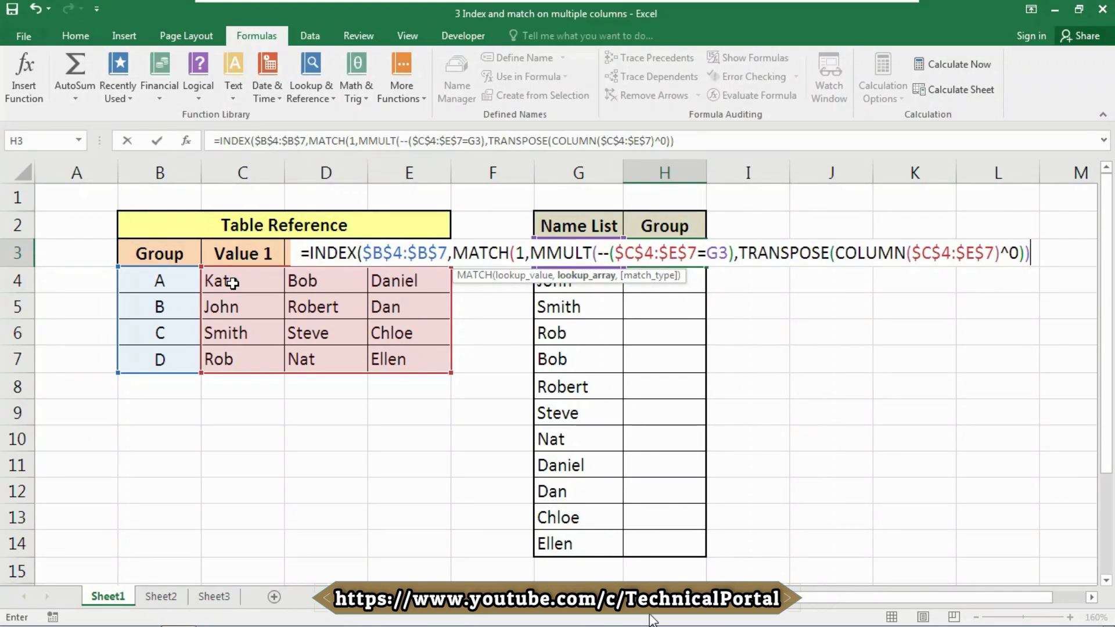
{"action": "type", "text": ","}
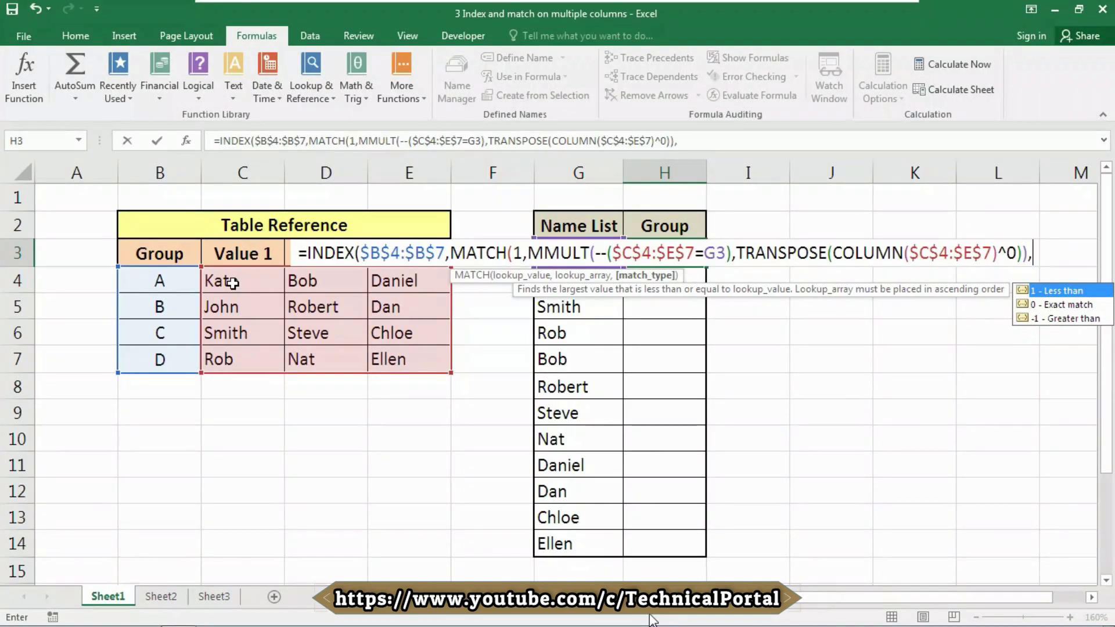
{"action": "type", "text": "0"}
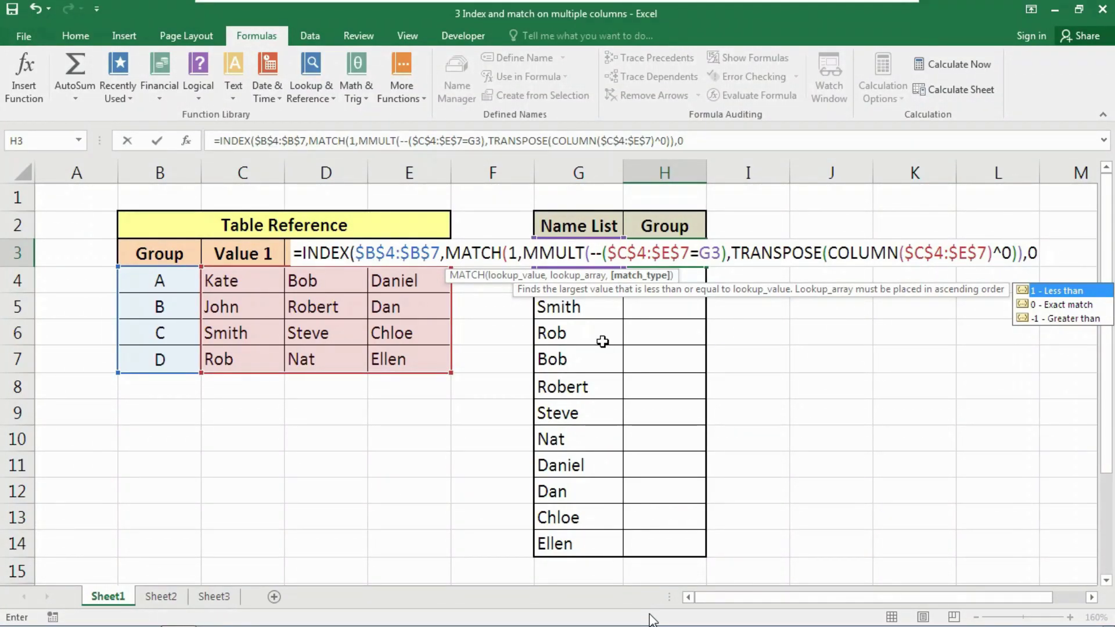
{"action": "type", "text": "))"}
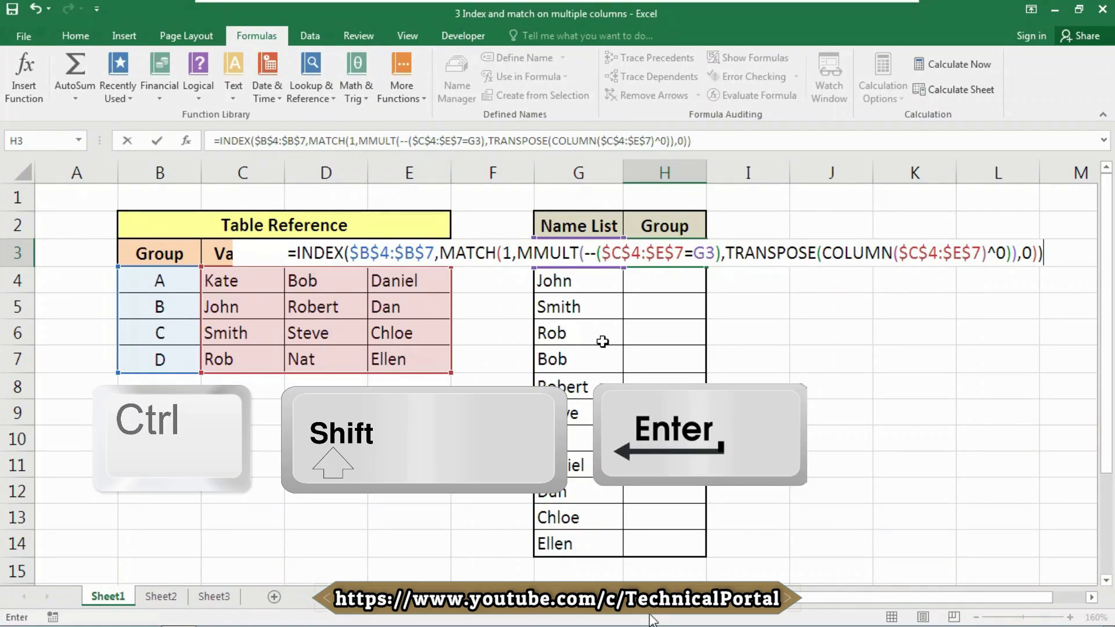
Commit H3 as an array formula with Ctrl+Shift+Enter so it returns A for Kate.
{"action": "key", "text": "ctrl+shift+Return"}
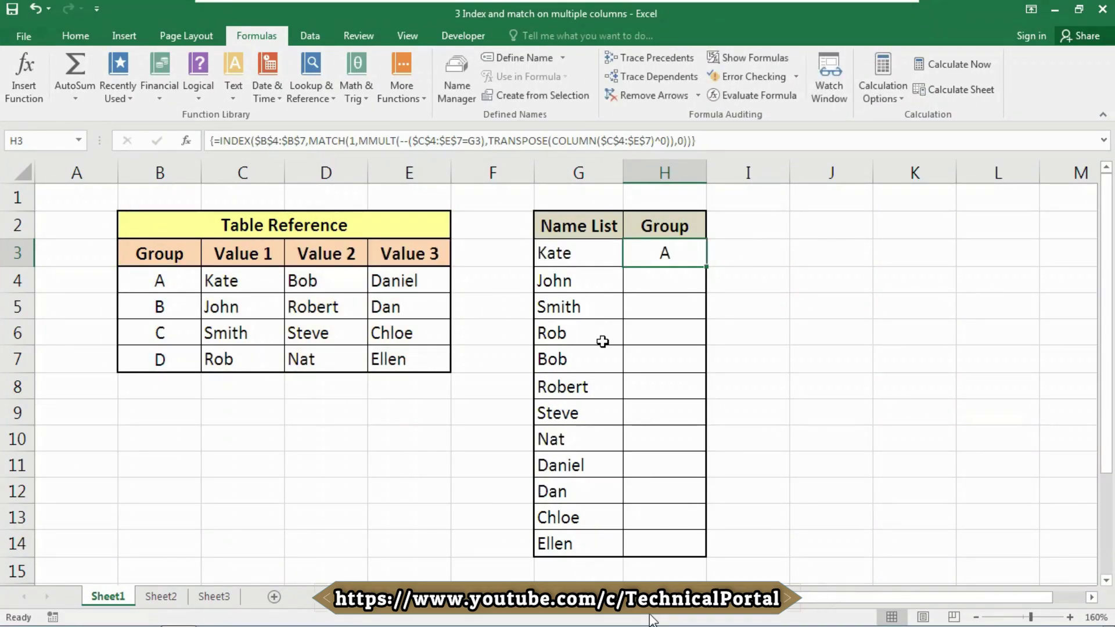
{"action": "double_click", "coordinate": [663, 258]}
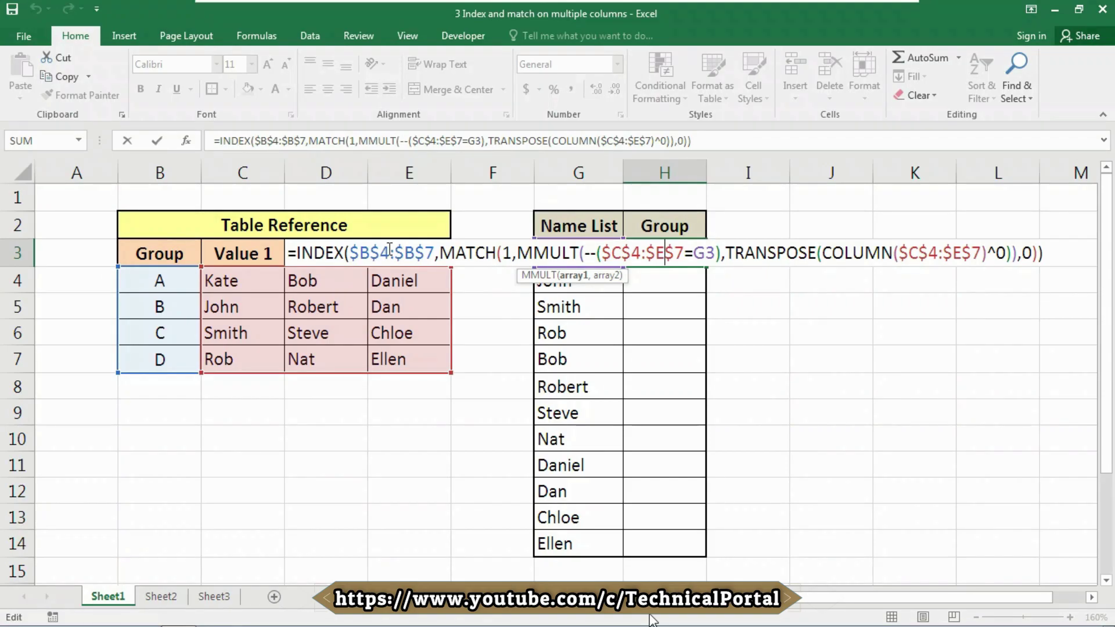
{"action": "key", "text": "shift+Right"}
{"action": "key", "text": "shift+Right"}
{"action": "key", "text": "shift+Right"}
{"action": "key", "text": "shift+Right"}
{"action": "key", "text": "shift+Right"}
{"action": "key", "text": "shift+Right"}
{"action": "key", "text": "shift+Right"}
{"action": "key", "text": "shift+Right"}
{"action": "key", "text": "shift+Right"}
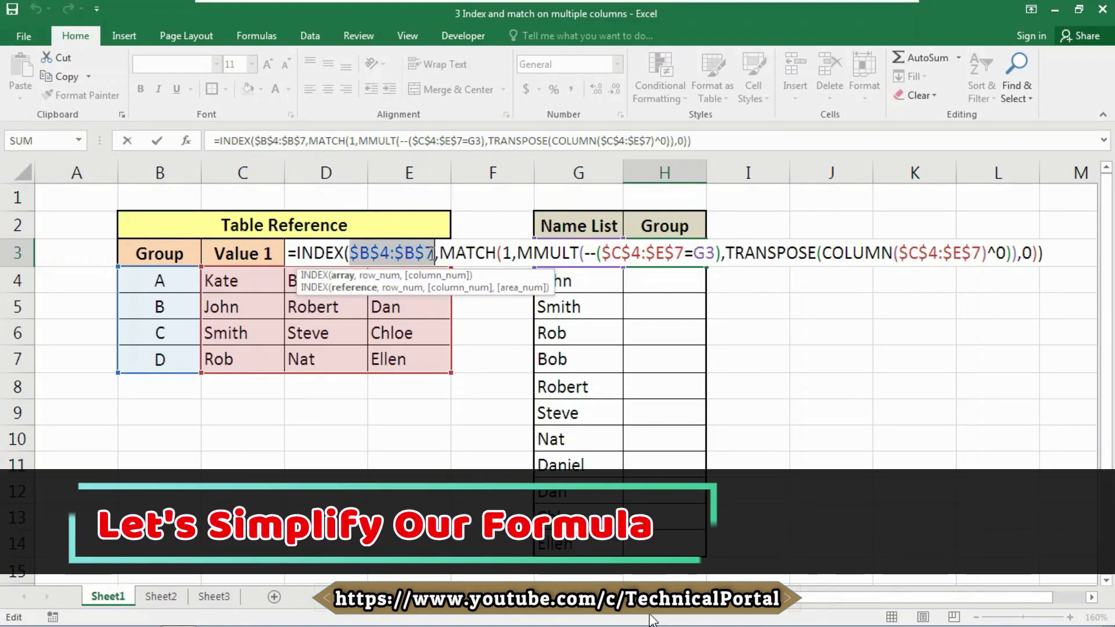
{"action": "key", "text": "ctrl+shift+Return"}
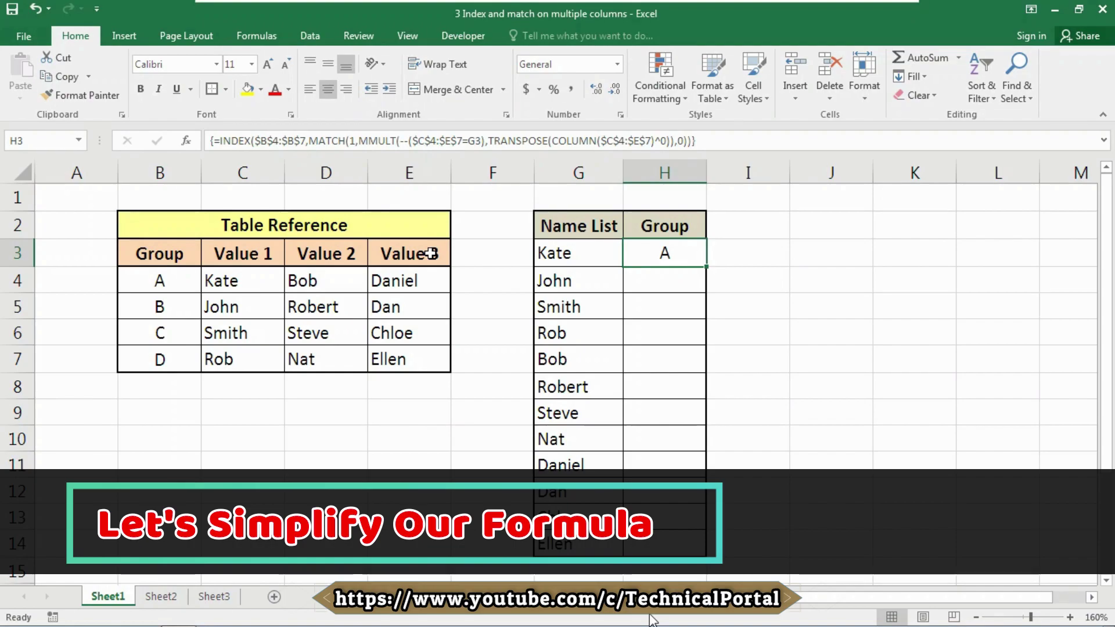
{"action": "left_click", "coordinate": [677, 279]}
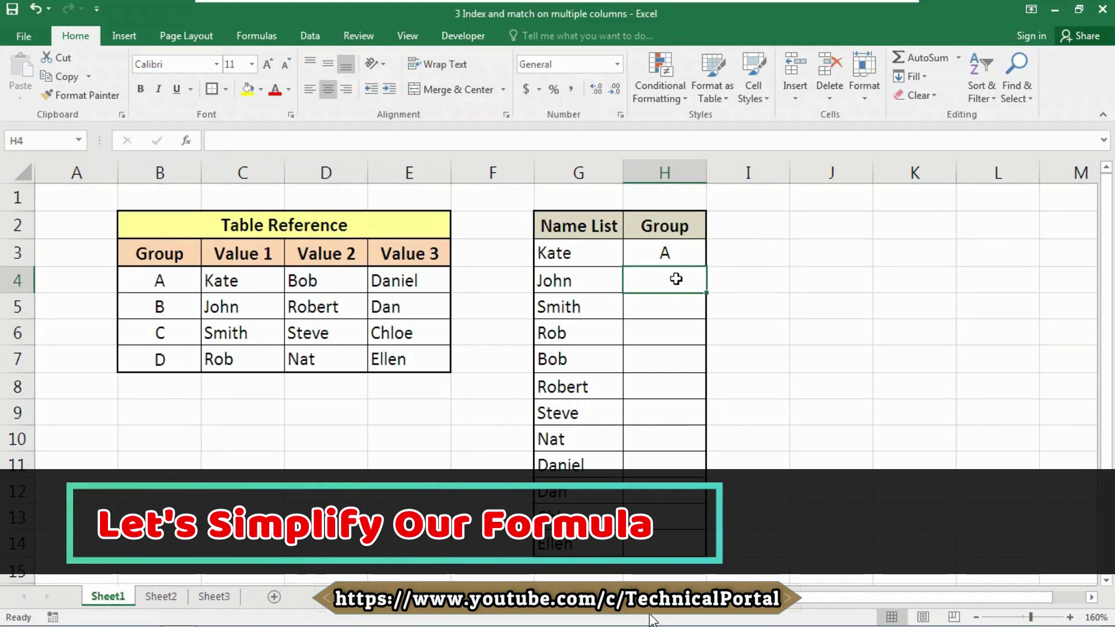
Name the range B4:B7 'groups' through the Name Box.
{"action": "left_click_drag", "start_coordinate": [153, 281], "coordinate": [156, 359]}
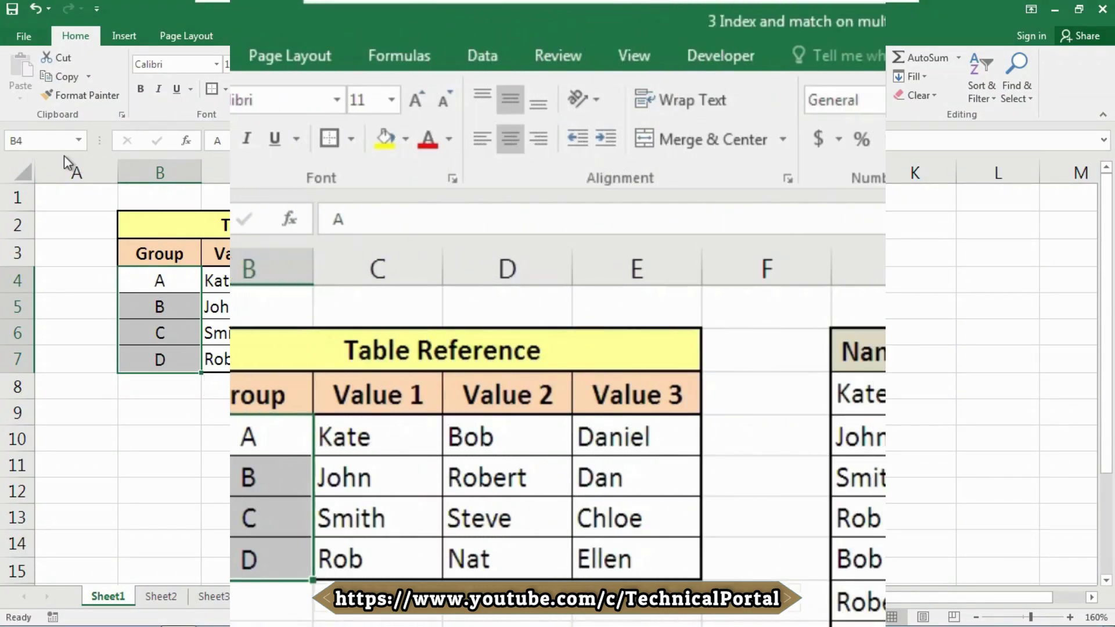
{"action": "left_click", "coordinate": [41, 143]}
{"action": "type", "text": "groups"}
{"action": "key", "text": "Return"}
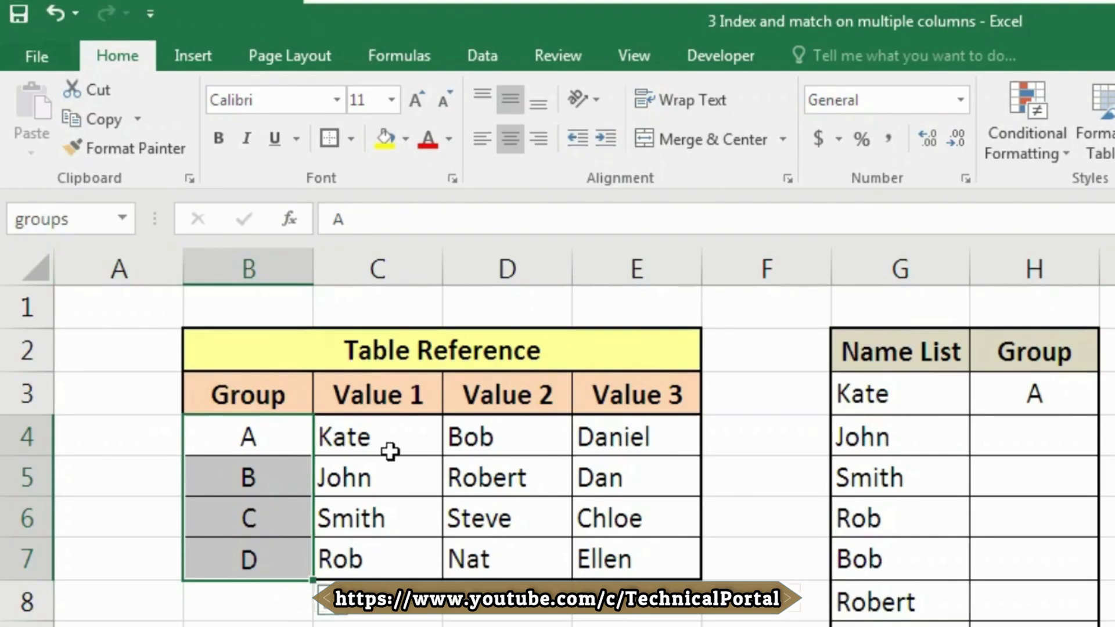
Define the name 'names' for the C4:E7 block through the Name Box.
{"action": "left_click_drag", "start_coordinate": [361, 443], "coordinate": [634, 552]}
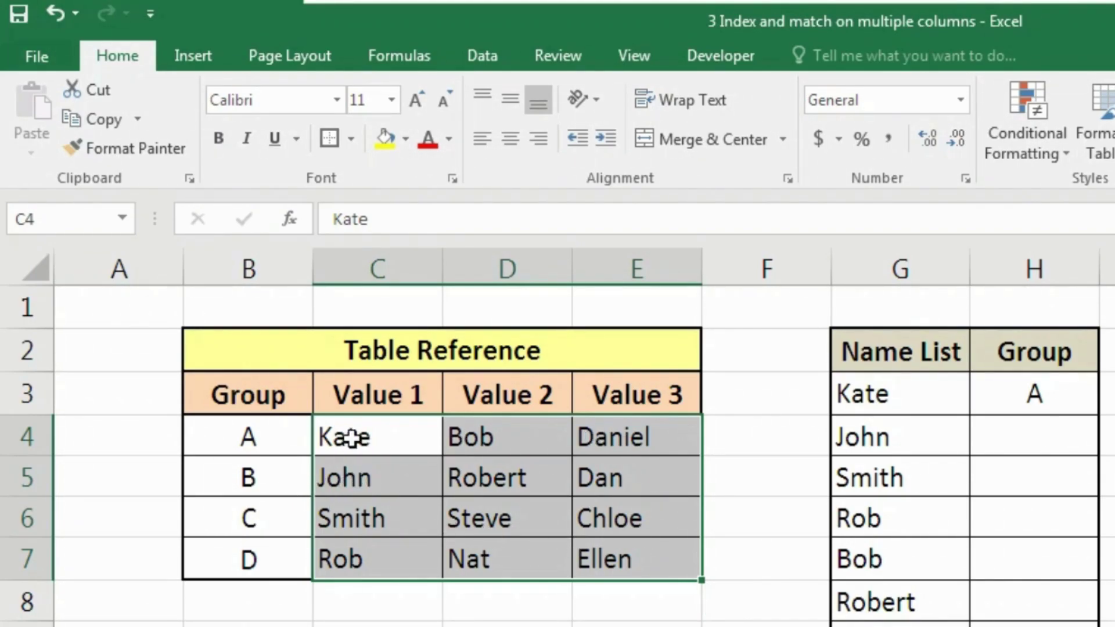
{"action": "left_click", "coordinate": [71, 221]}
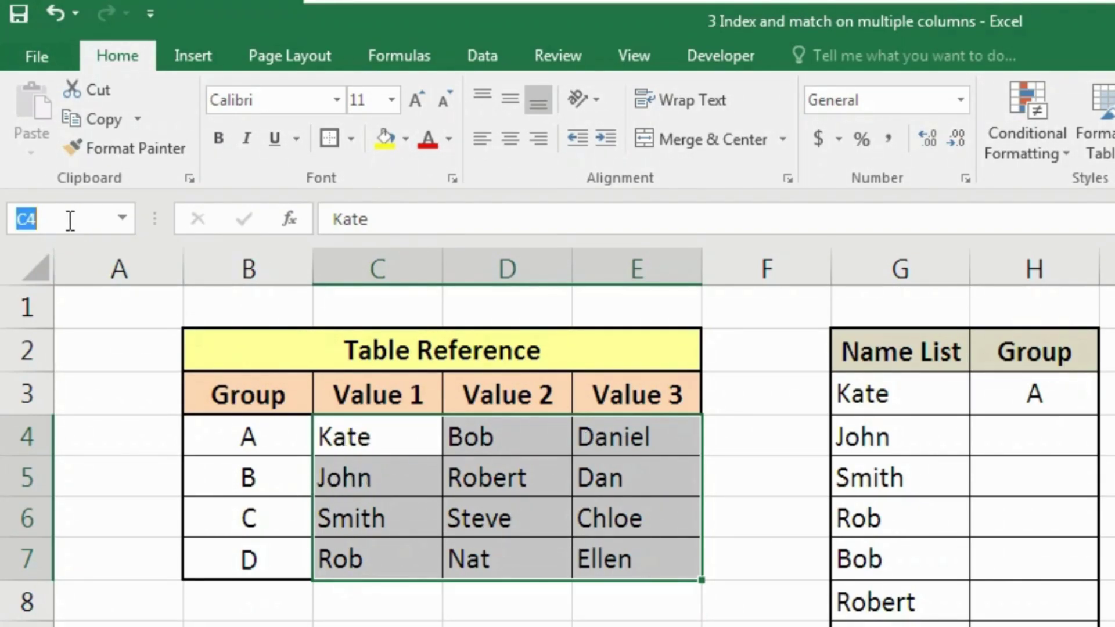
{"action": "type", "text": "names"}
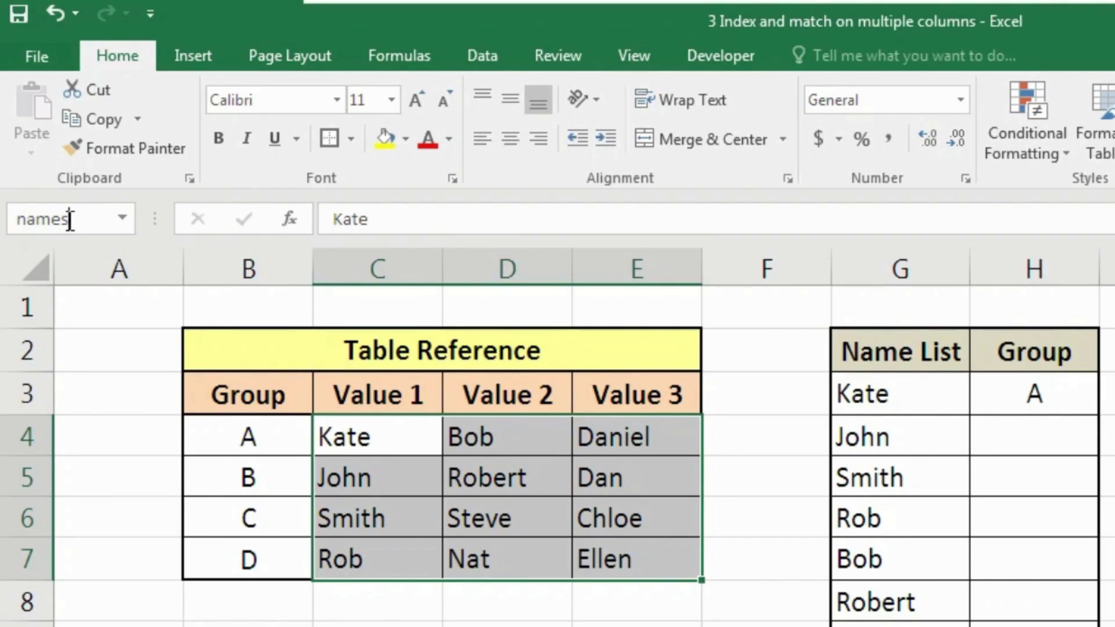
{"action": "key", "text": "Return"}
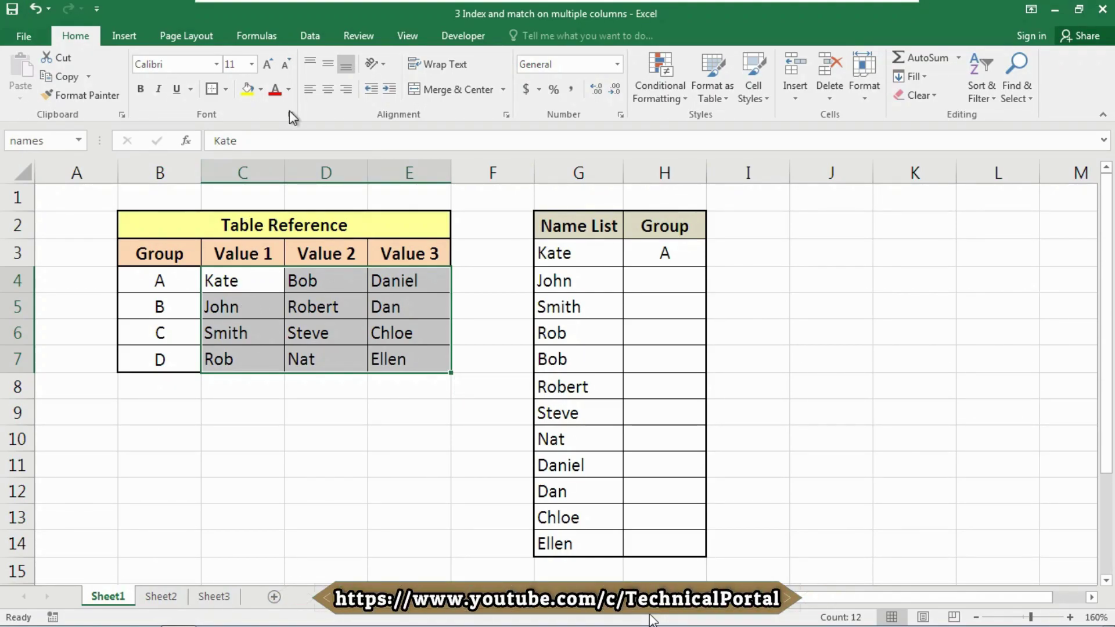
{"action": "left_click", "coordinate": [254, 36]}
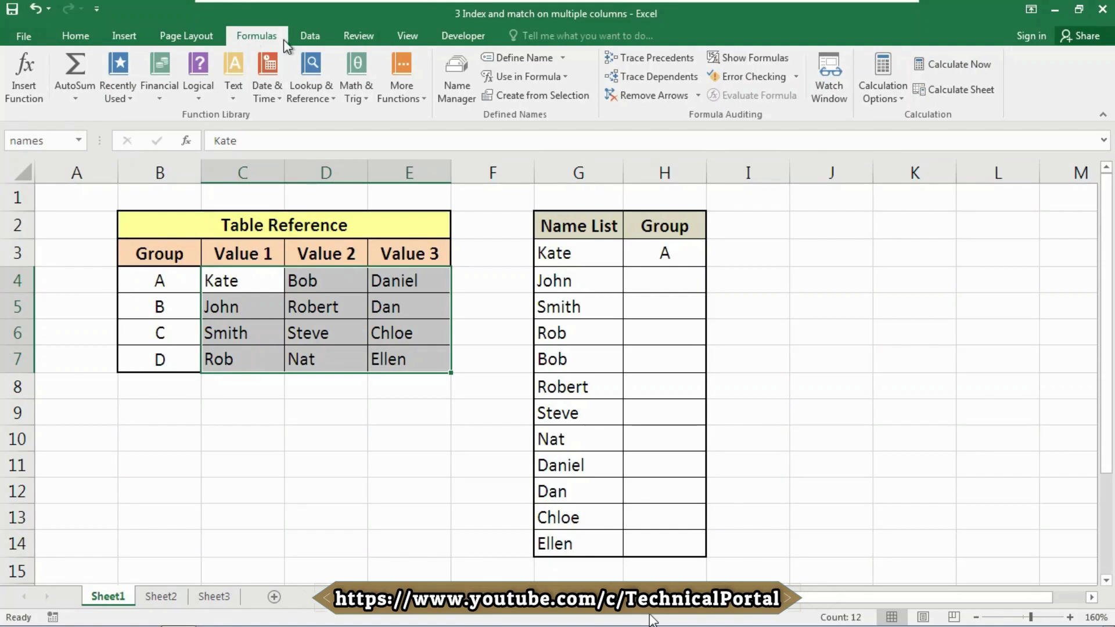
{"action": "left_click", "coordinate": [459, 89]}
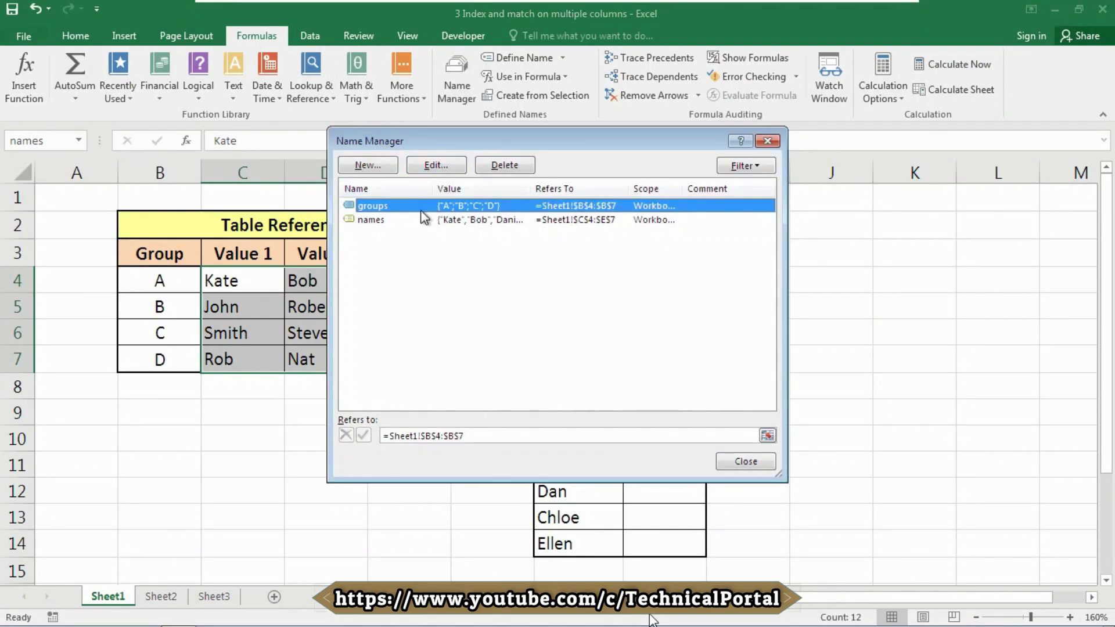
{"action": "left_click", "coordinate": [761, 465]}
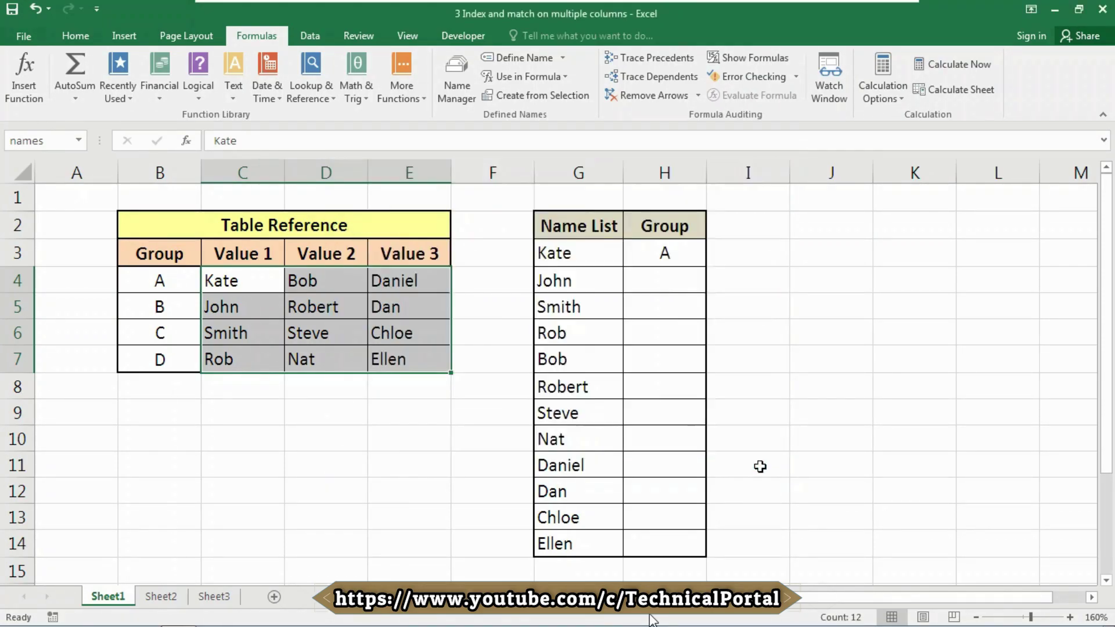
Start H4's formula as =INDEX(groups,MATCH(1 using the groups named range.
{"action": "double_click", "coordinate": [659, 278]}
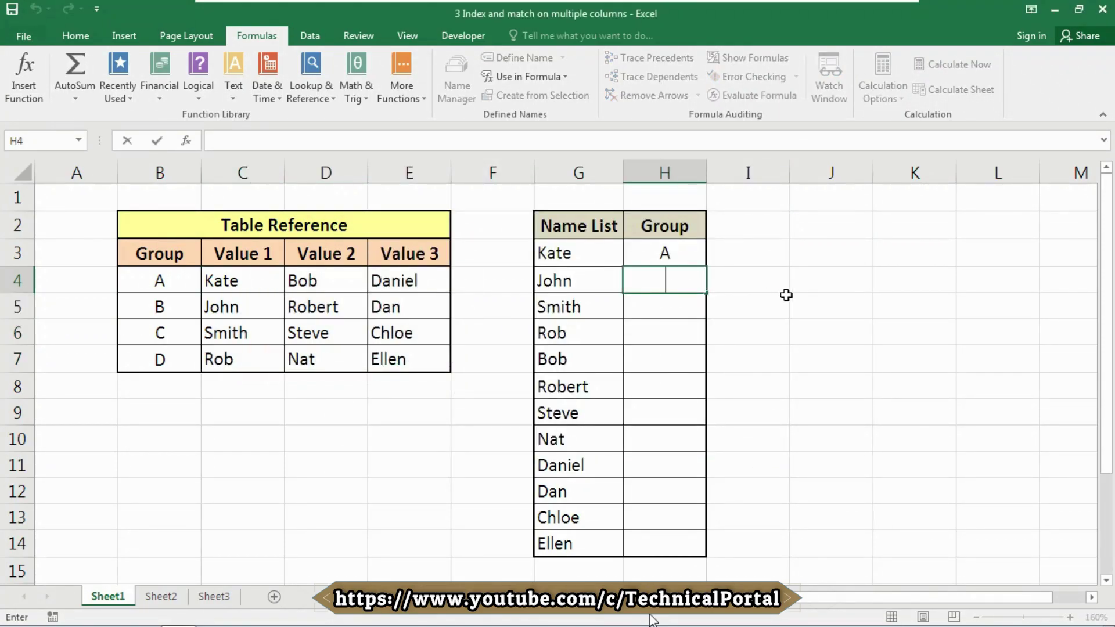
{"action": "type", "text": "=inde"}
{"action": "key", "text": "Tab"}
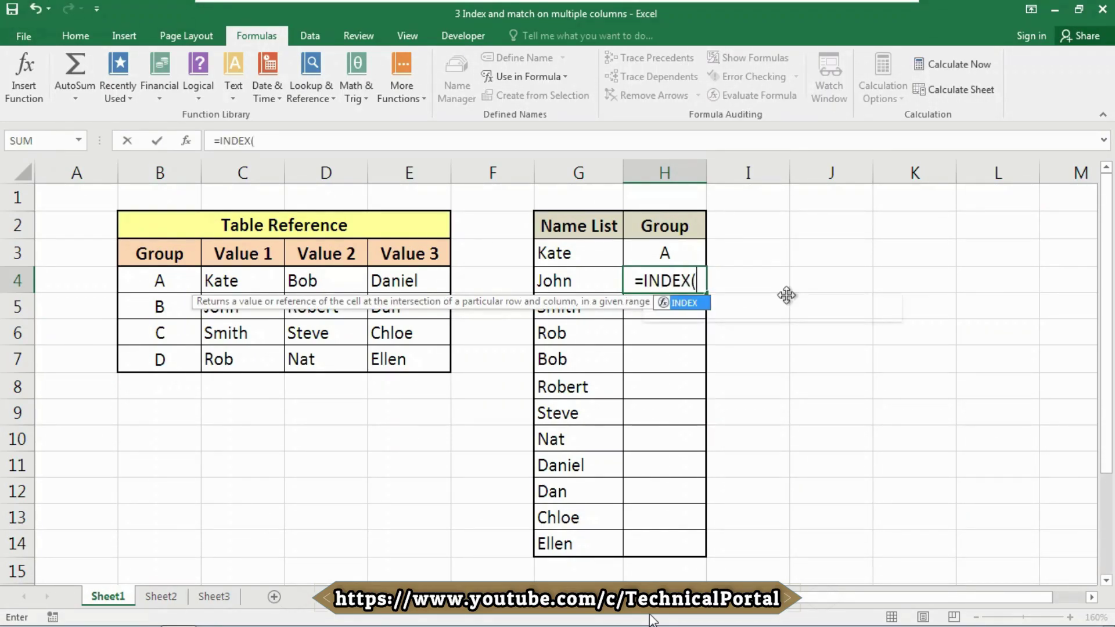
{"action": "type", "text": "gro"}
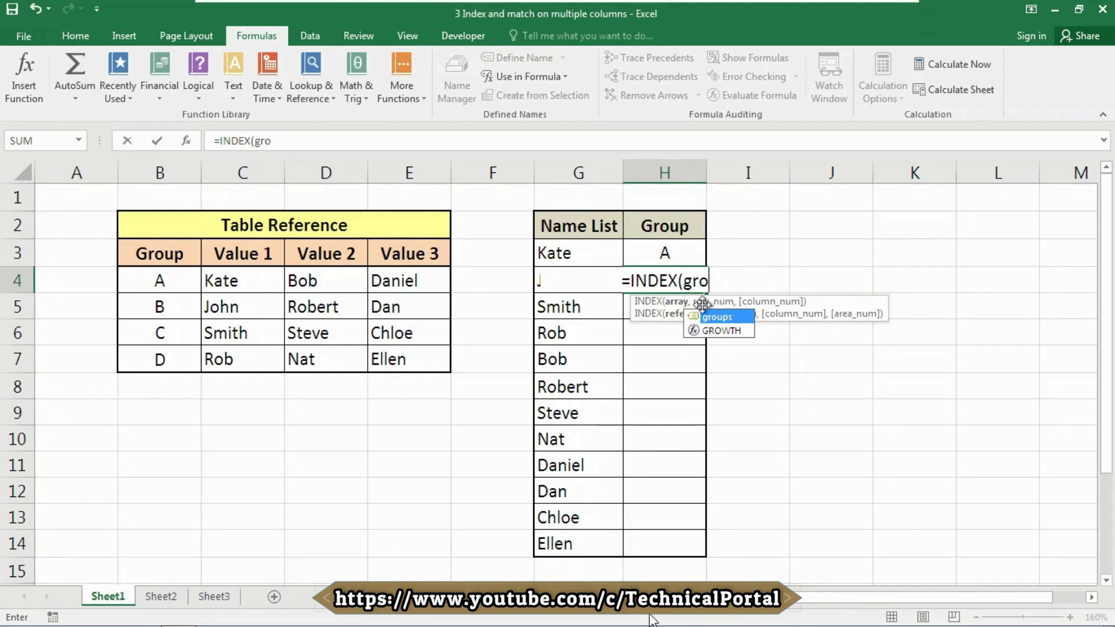
{"action": "double_click", "coordinate": [734, 321]}
{"action": "type", "text": ","}
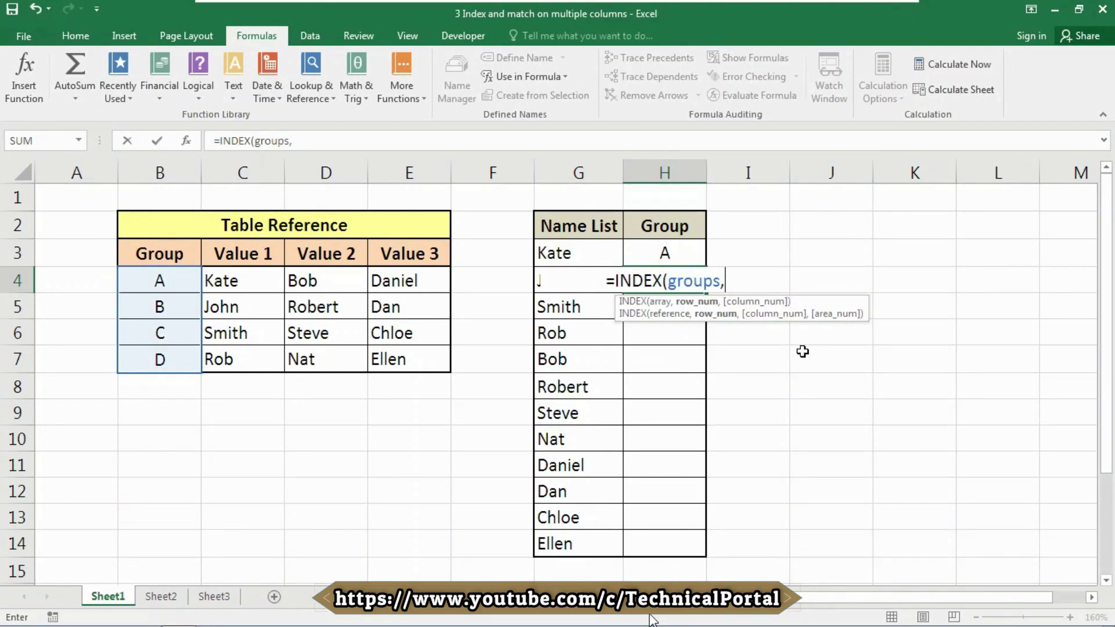
{"action": "type", "text": "ma"}
{"action": "key", "text": "Tab"}
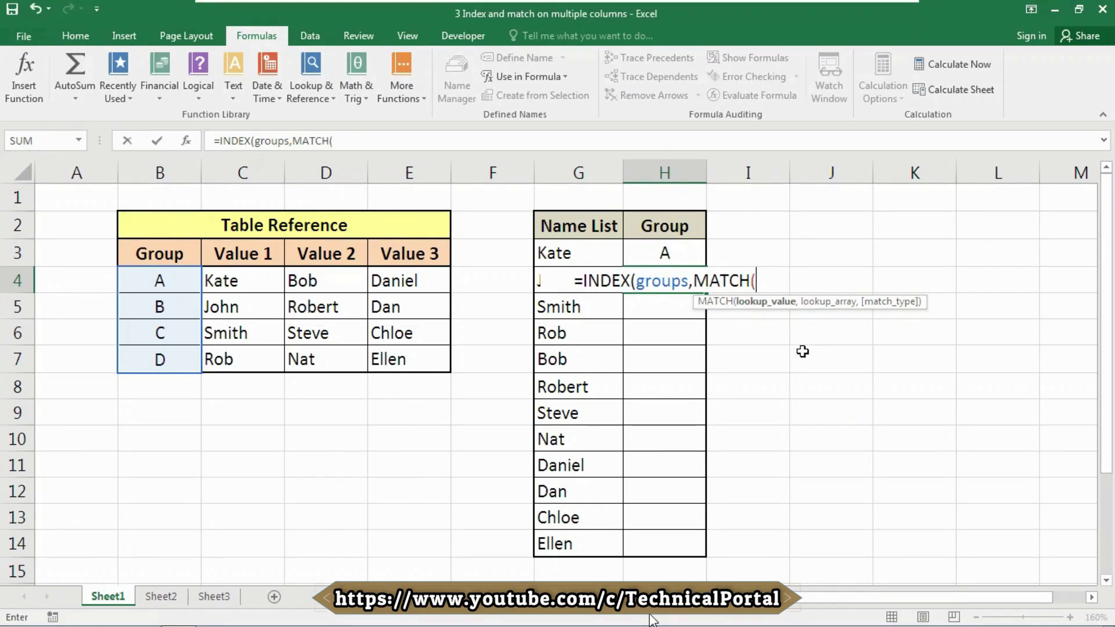
{"action": "type", "text": "1,"}
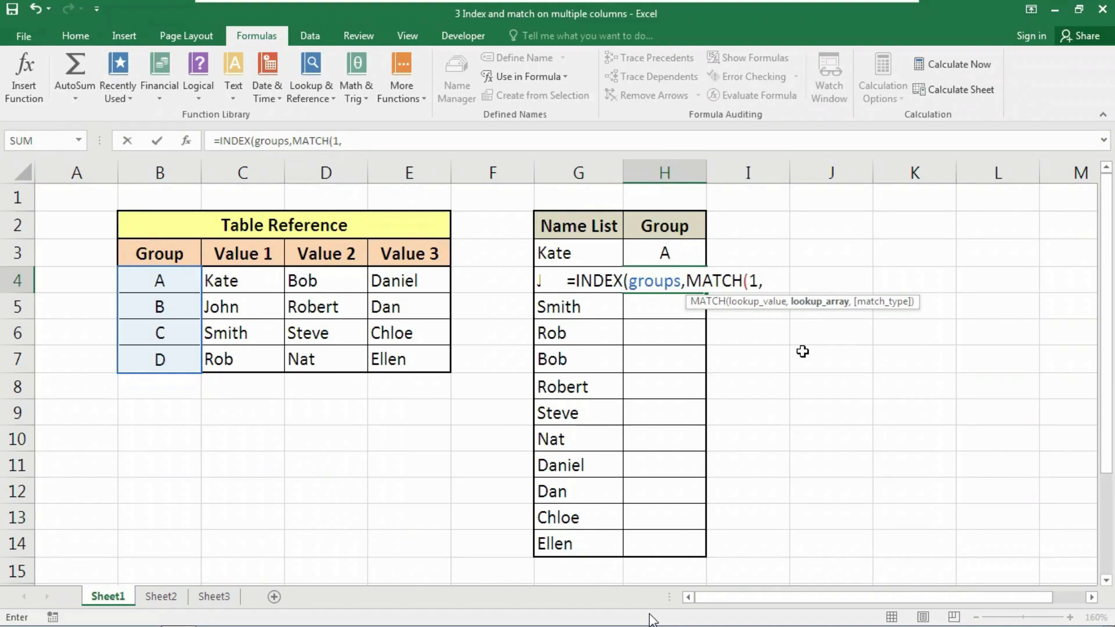
Add MMULT(--(names=G4)) to H4's formula, comparing the names range against G4.
{"action": "type", "text": "mmult"}
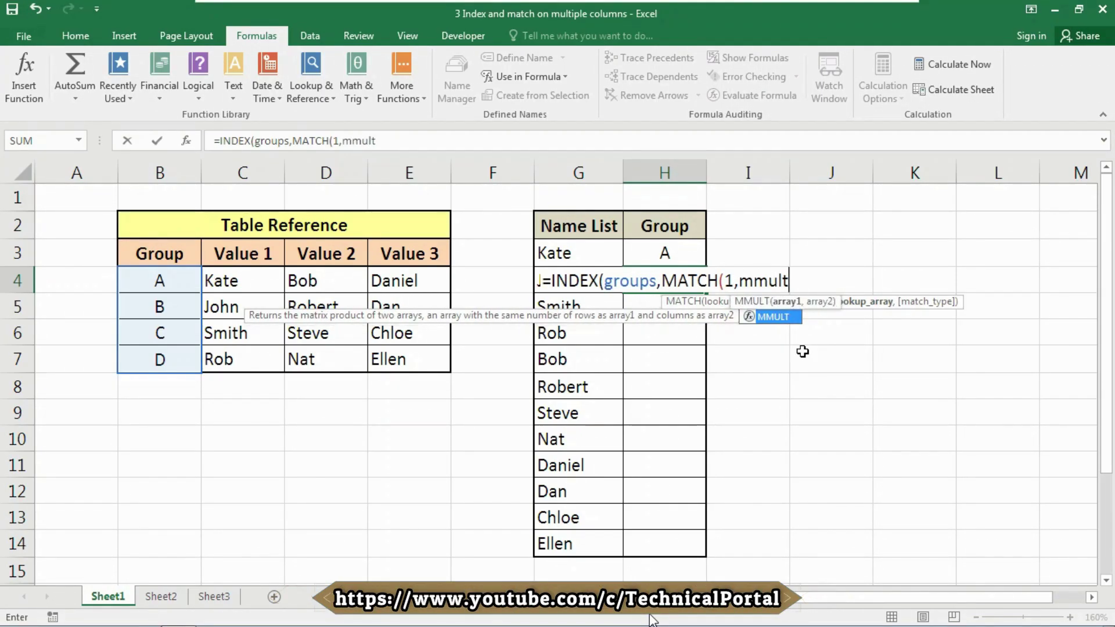
{"action": "key", "text": "Tab"}
{"action": "type", "text": "--("}
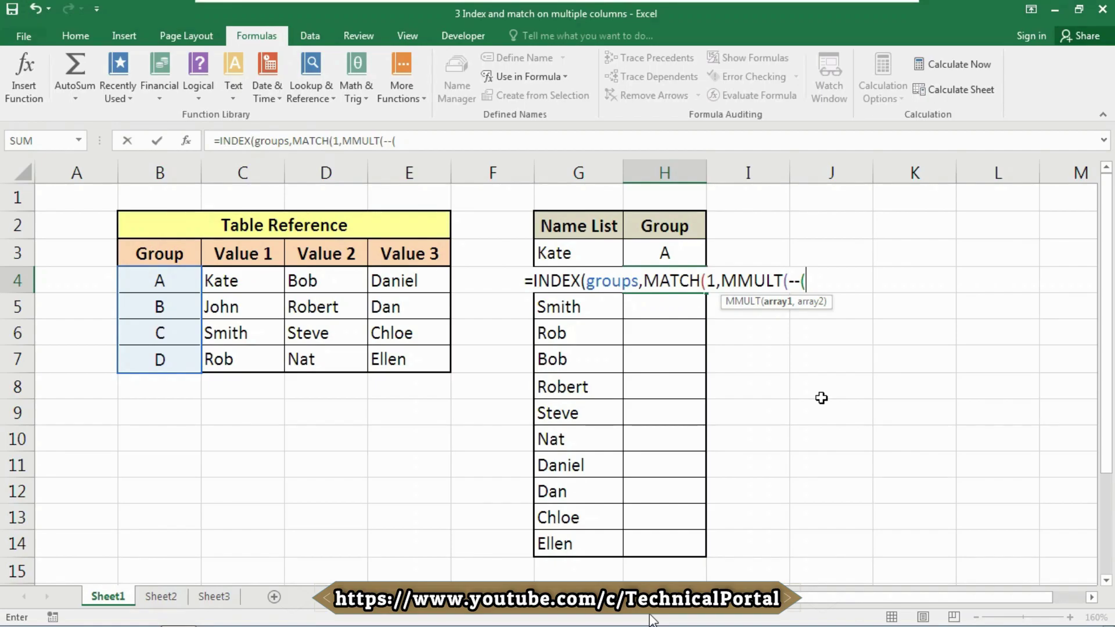
{"action": "type", "text": "na"}
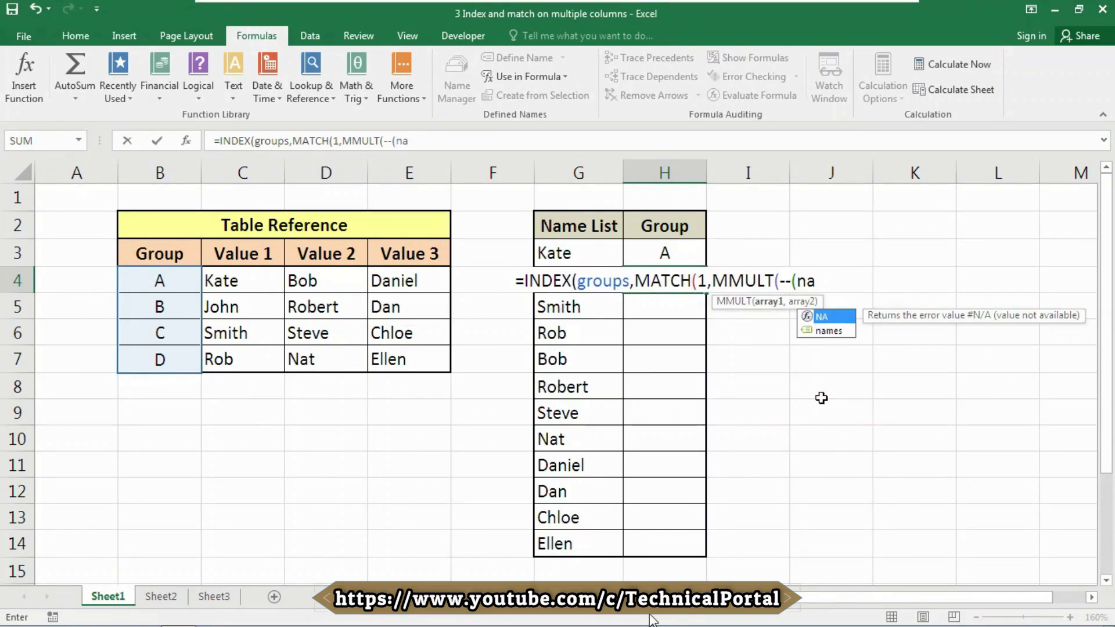
{"action": "key", "text": "Down"}
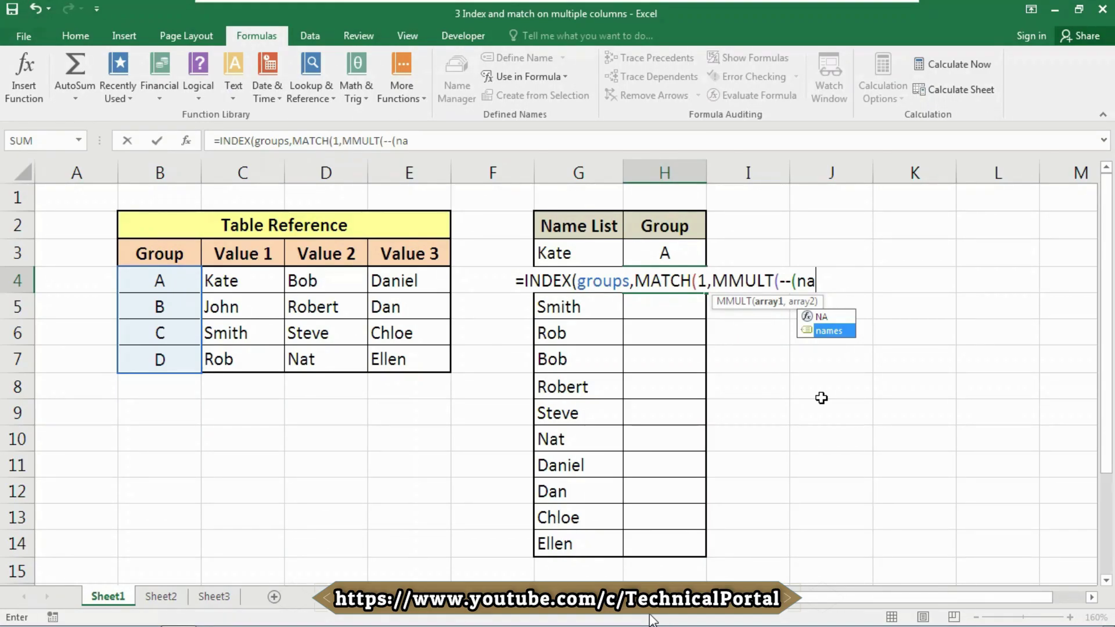
{"action": "key", "text": "Tab"}
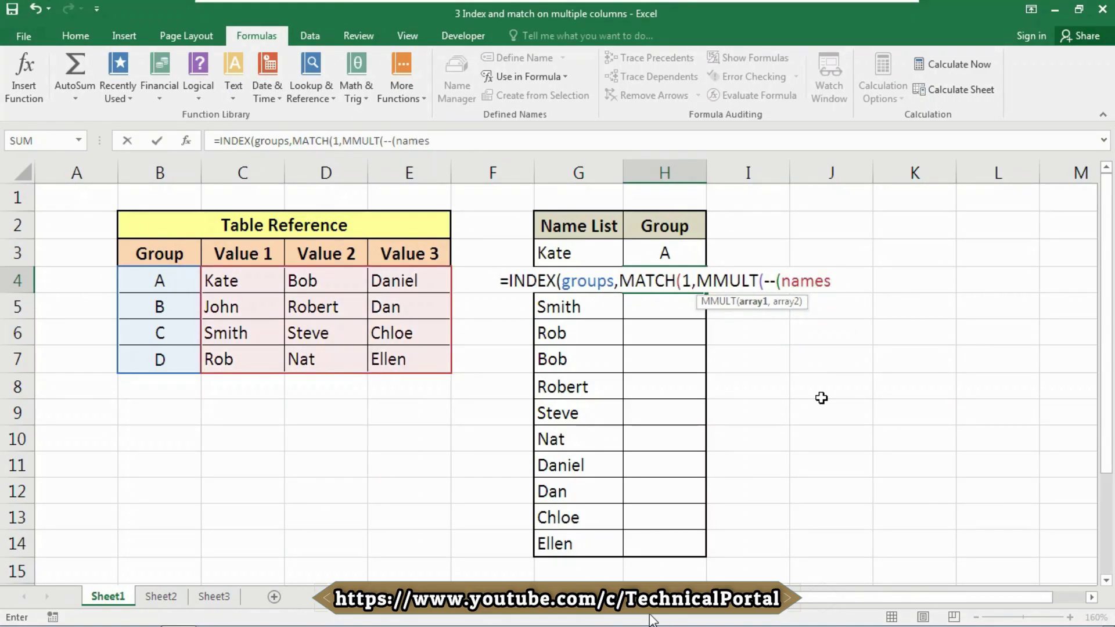
{"action": "type", "text": "="}
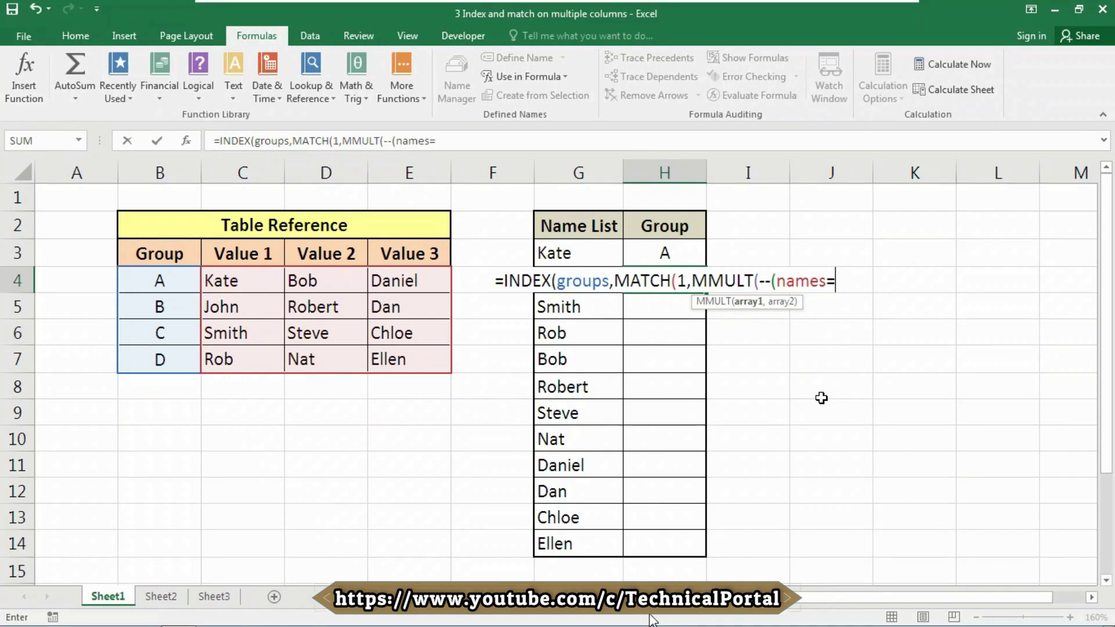
{"action": "key", "text": "Left"}
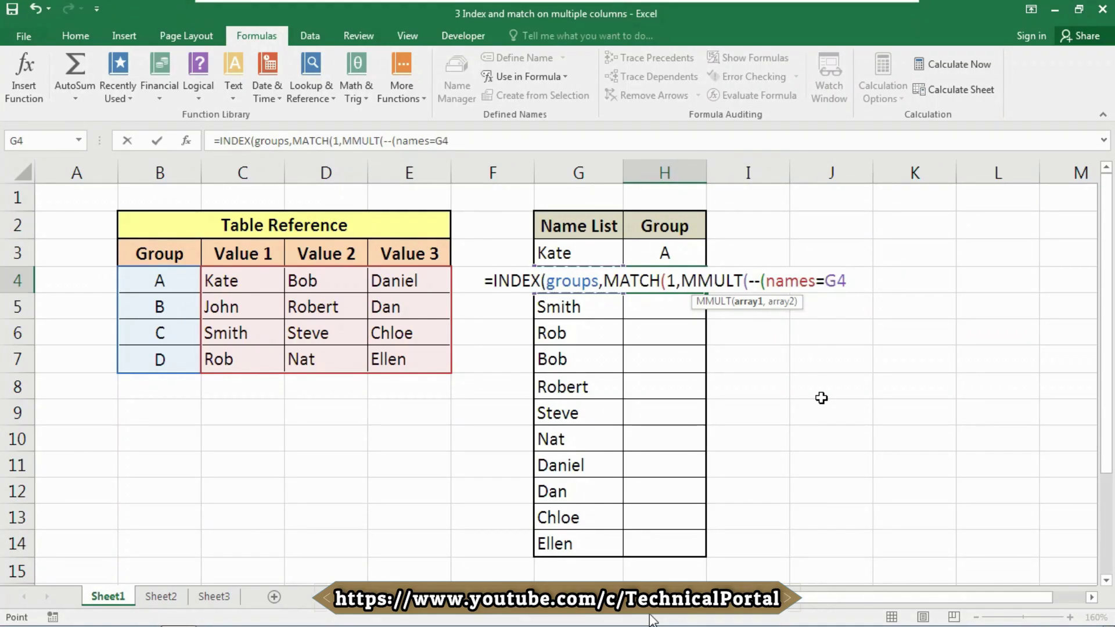
{"action": "type", "text": ")"}
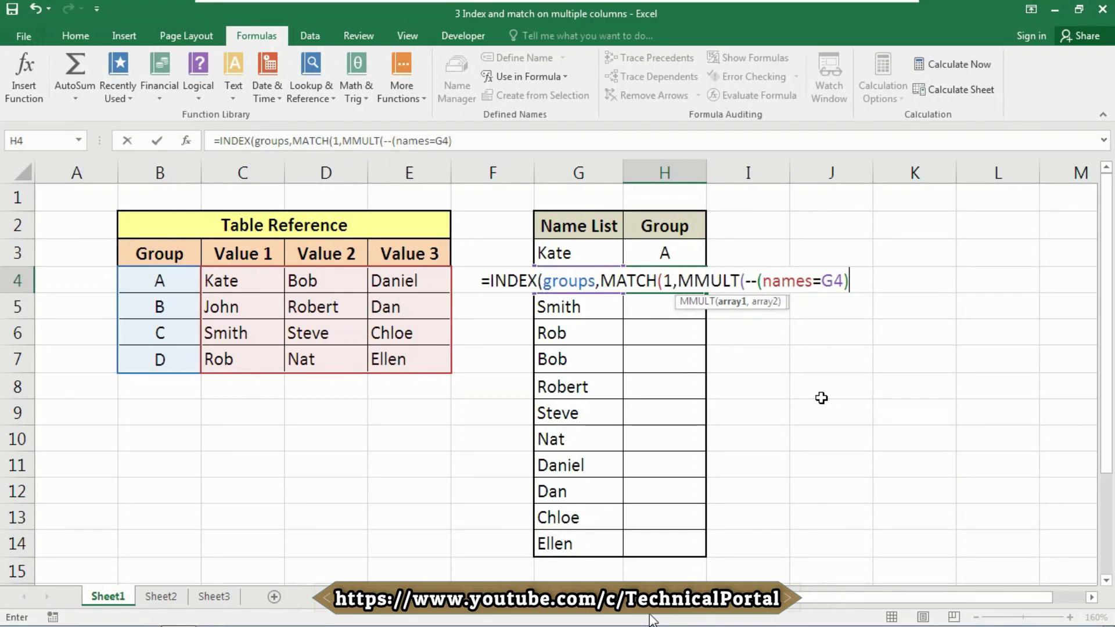
{"action": "type", "text": ",tra"}
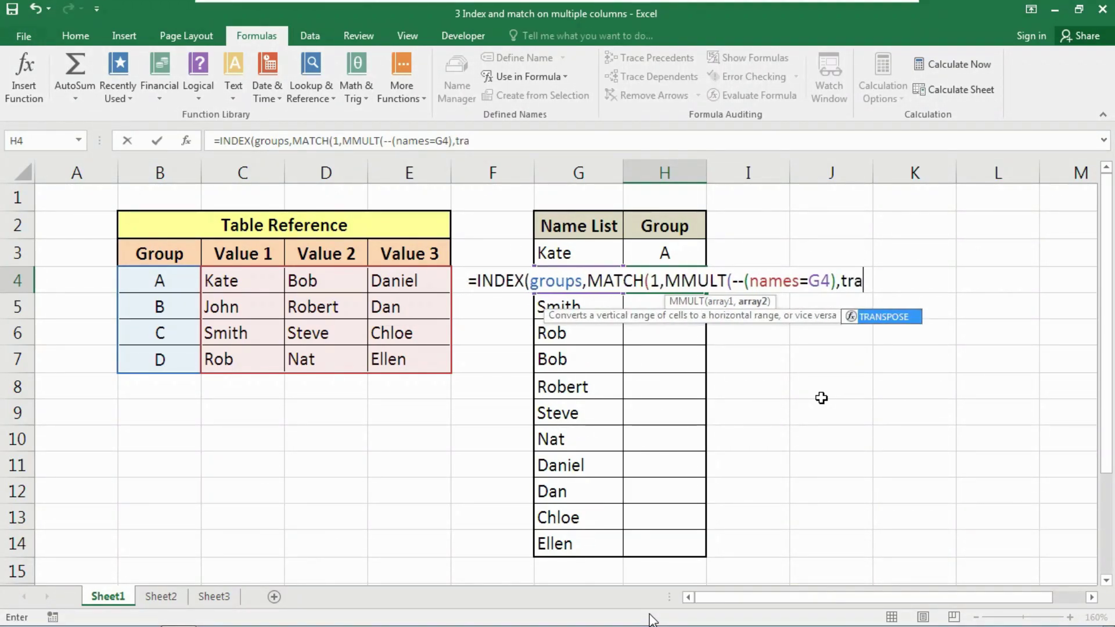
Finish H4's formula with TRANSPOSE(COLUMN(names)^0)),0)), closing all functions.
{"action": "key", "text": "Tab"}
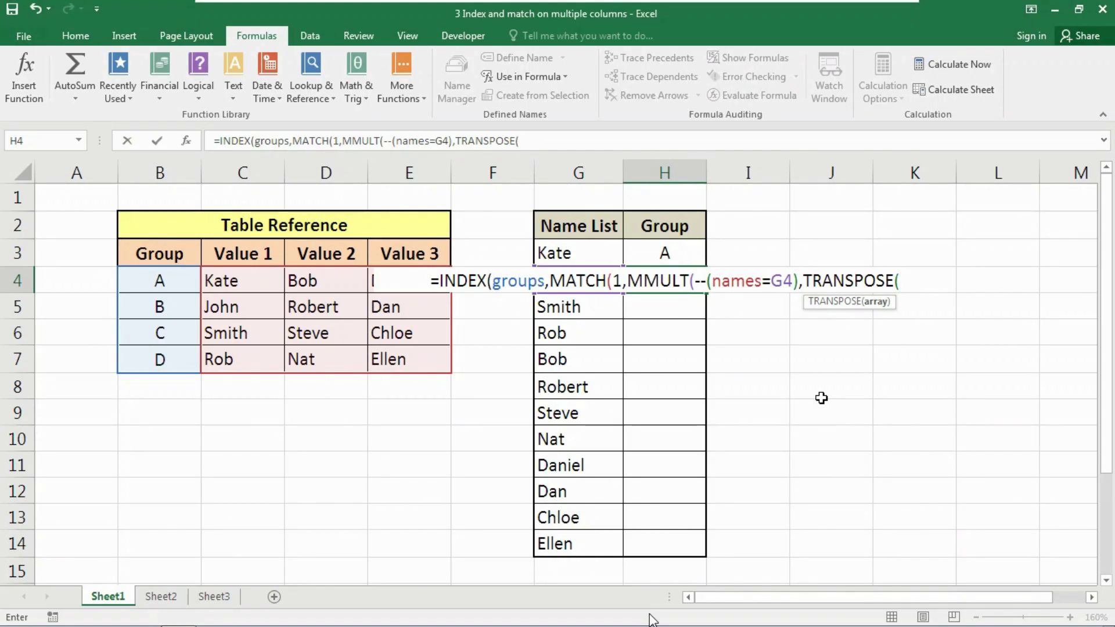
{"action": "type", "text": "cl"}
{"action": "key", "text": "BackSpace"}
{"action": "type", "text": "olu"}
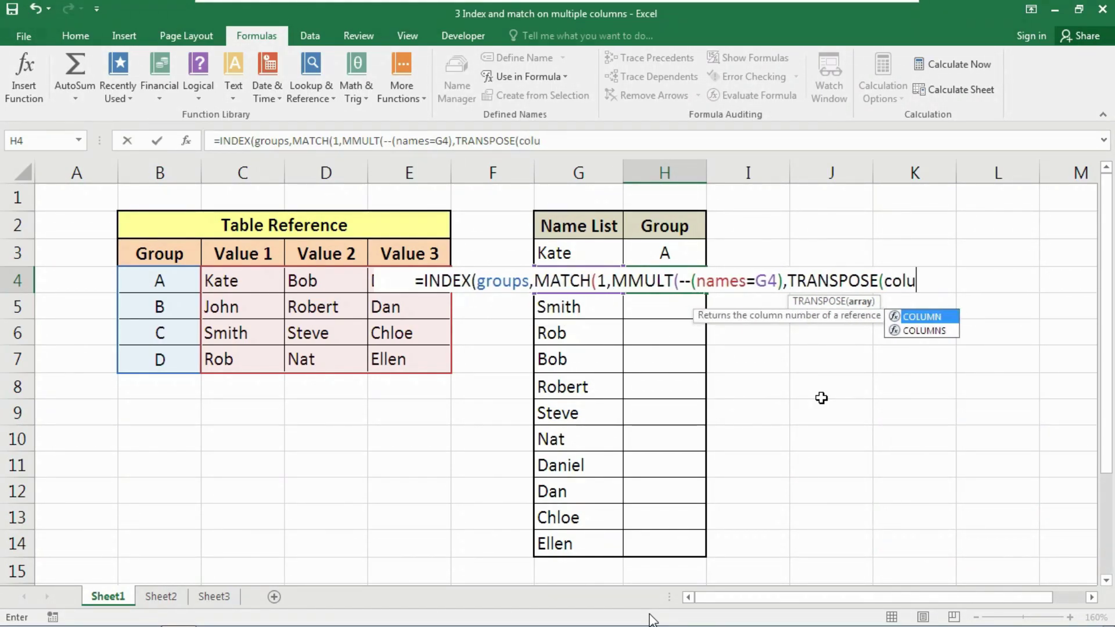
{"action": "key", "text": "Tab"}
{"action": "type", "text": "na"}
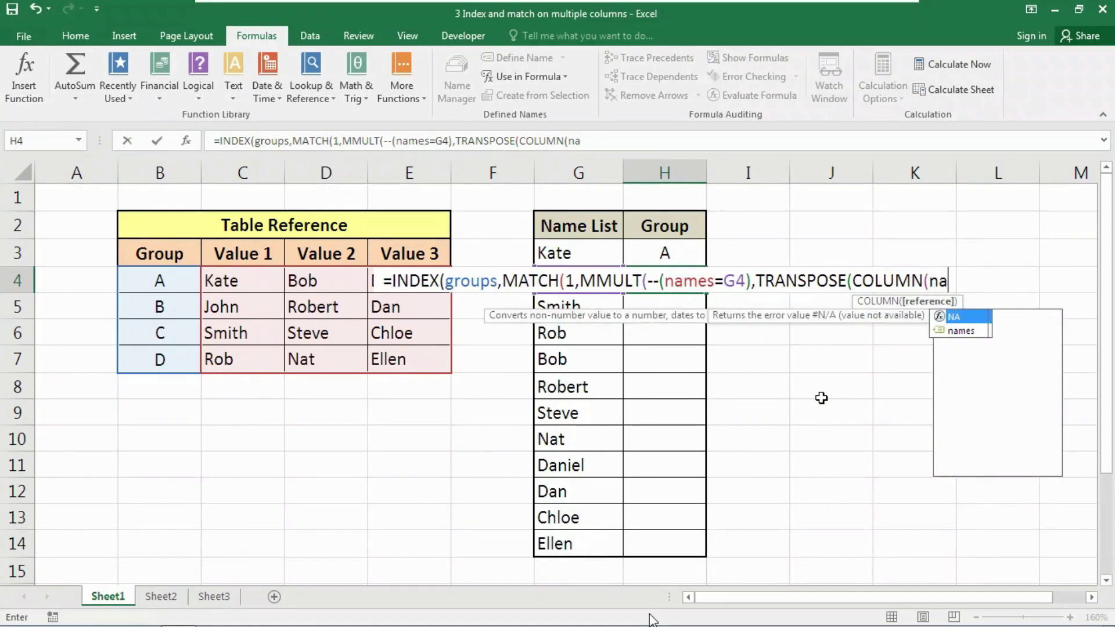
{"action": "key", "text": "Down"}
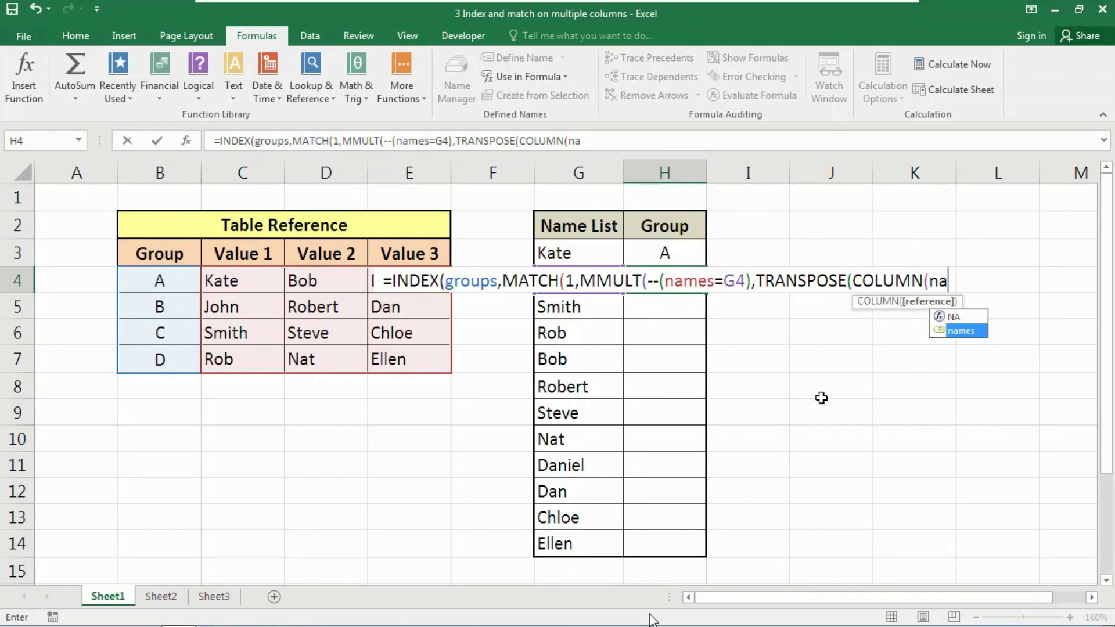
{"action": "key", "text": "Tab"}
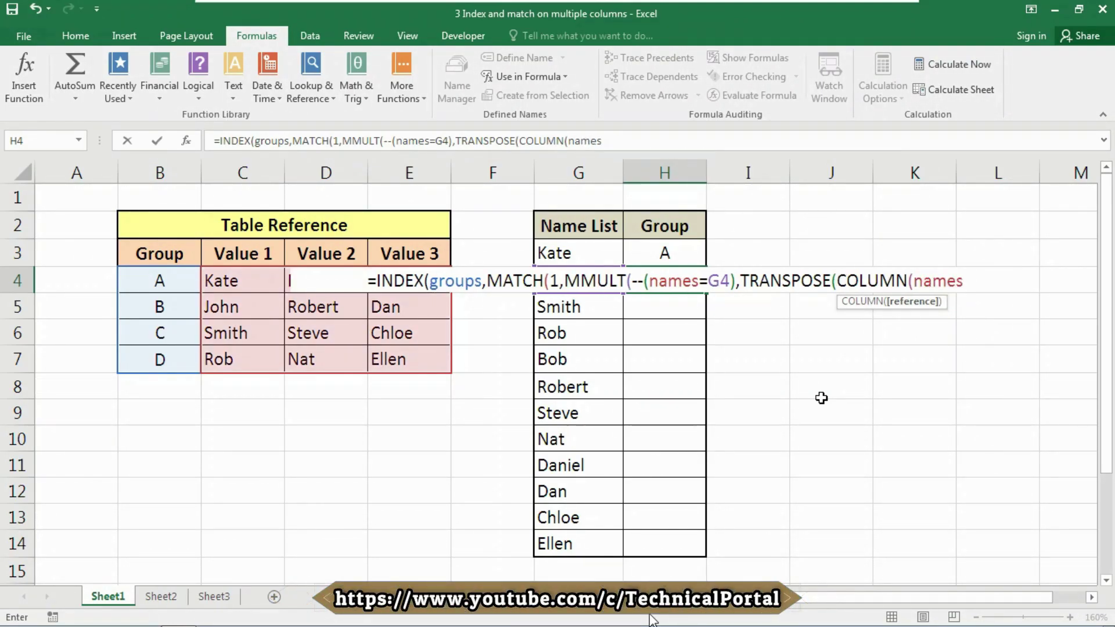
{"action": "type", "text": ")"}
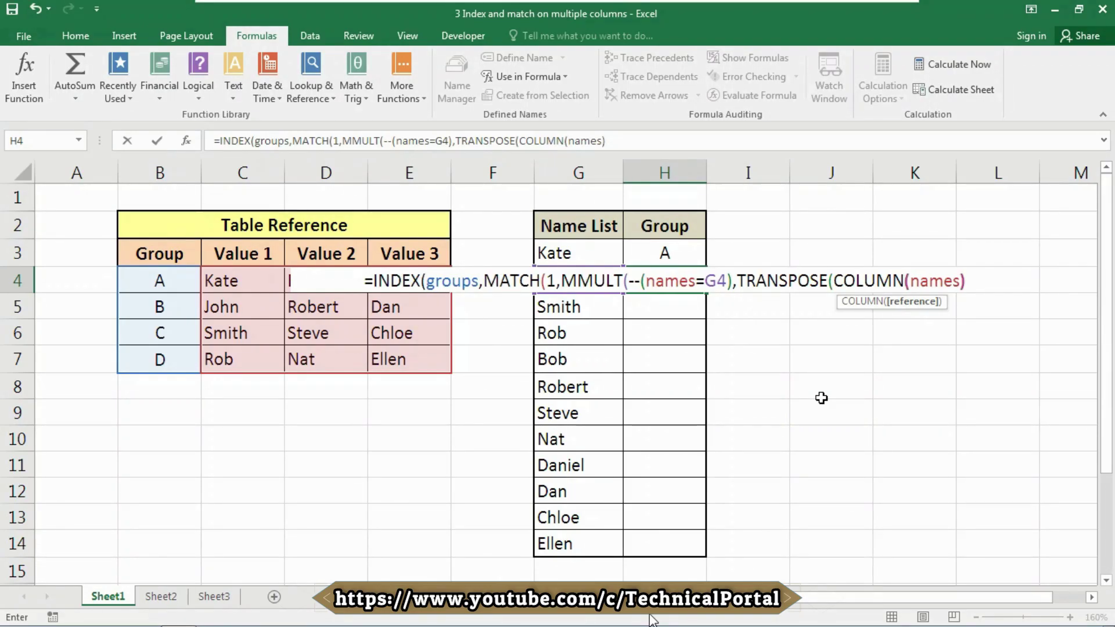
{"action": "type", "text": "^"}
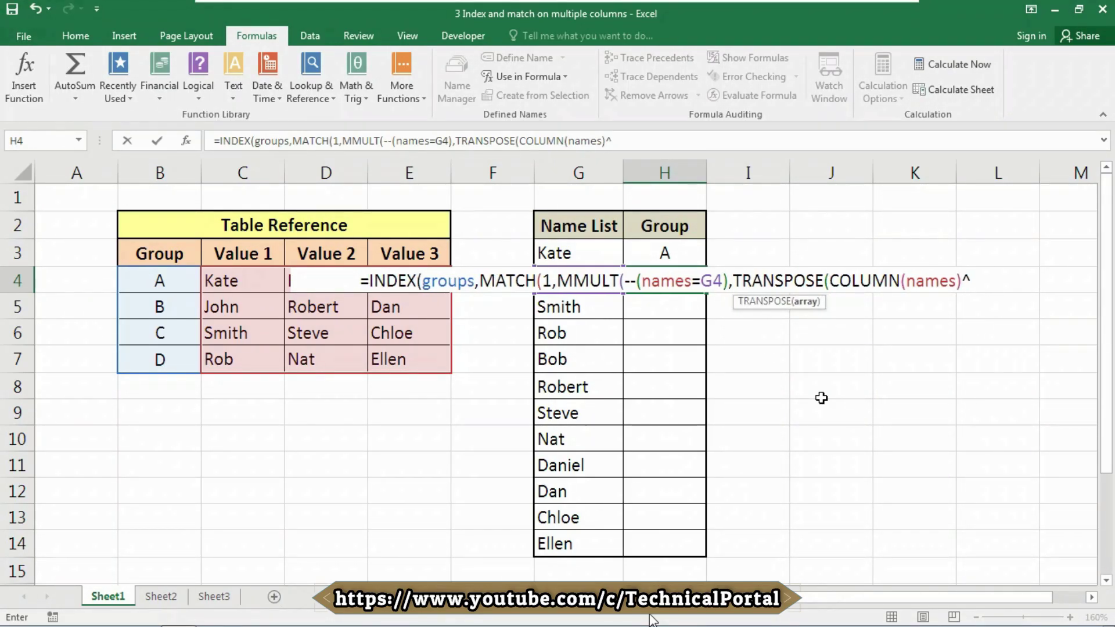
{"action": "type", "text": "0"}
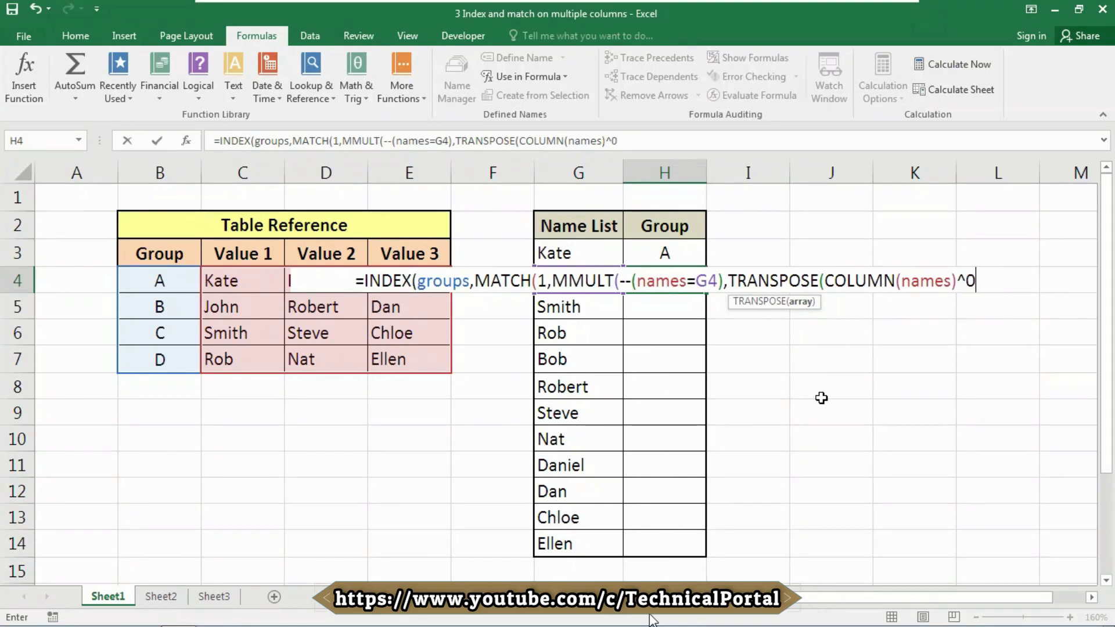
{"action": "type", "text": "))"}
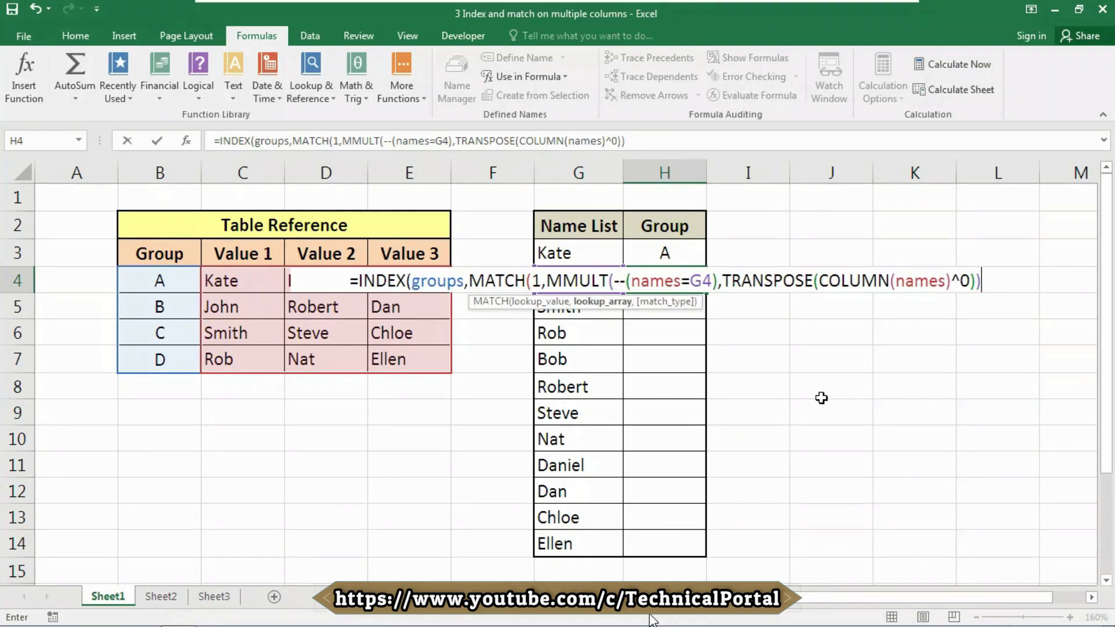
{"action": "type", "text": ","}
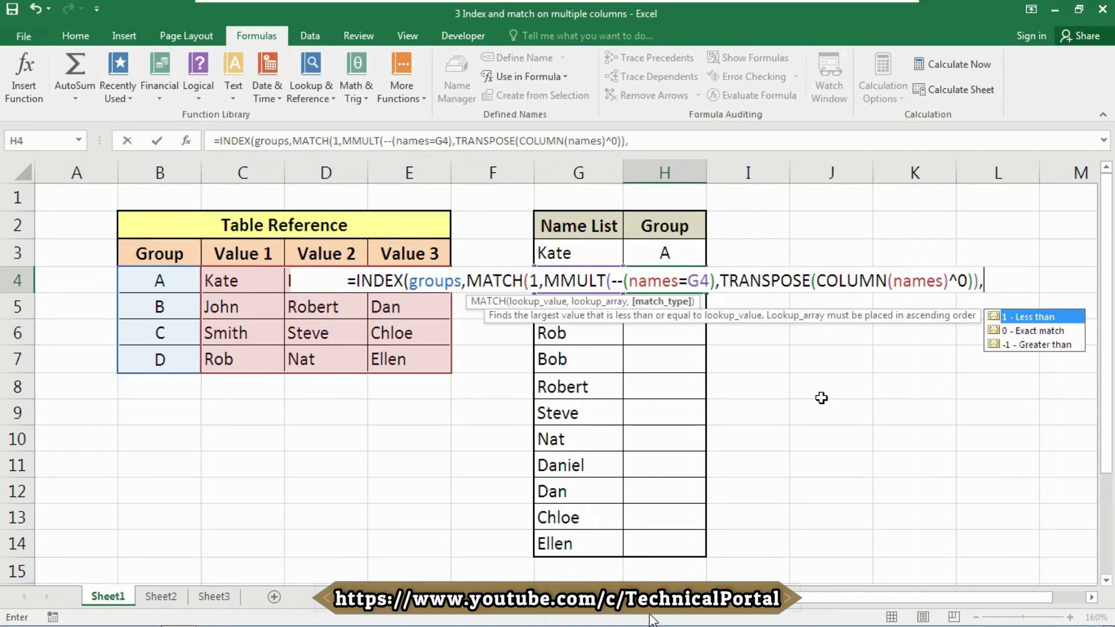
{"action": "type", "text": "0"}
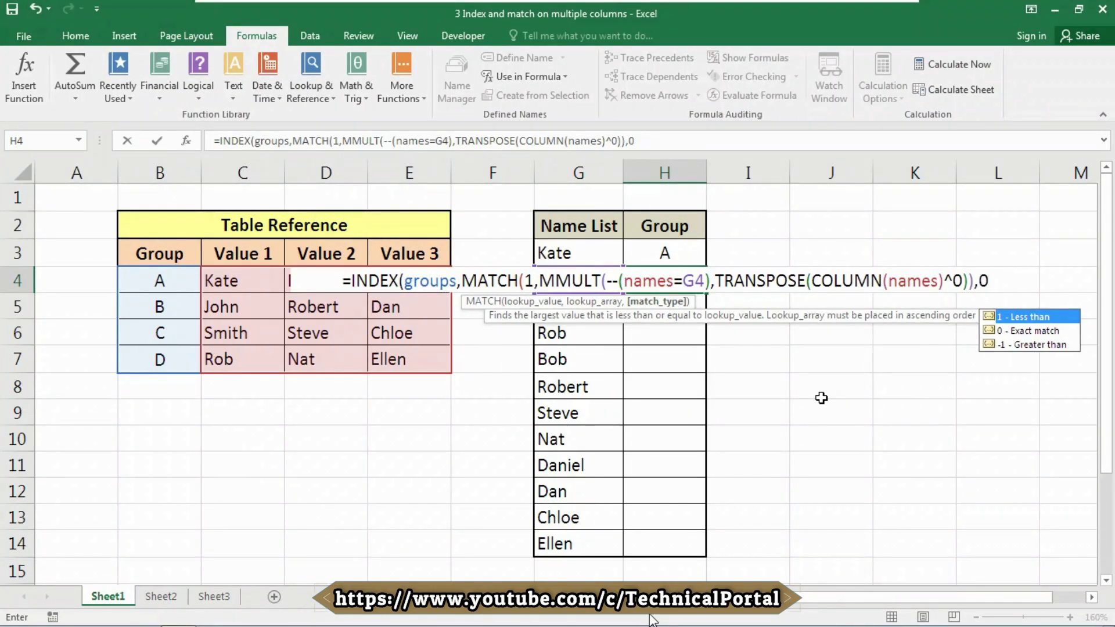
{"action": "type", "text": "))"}
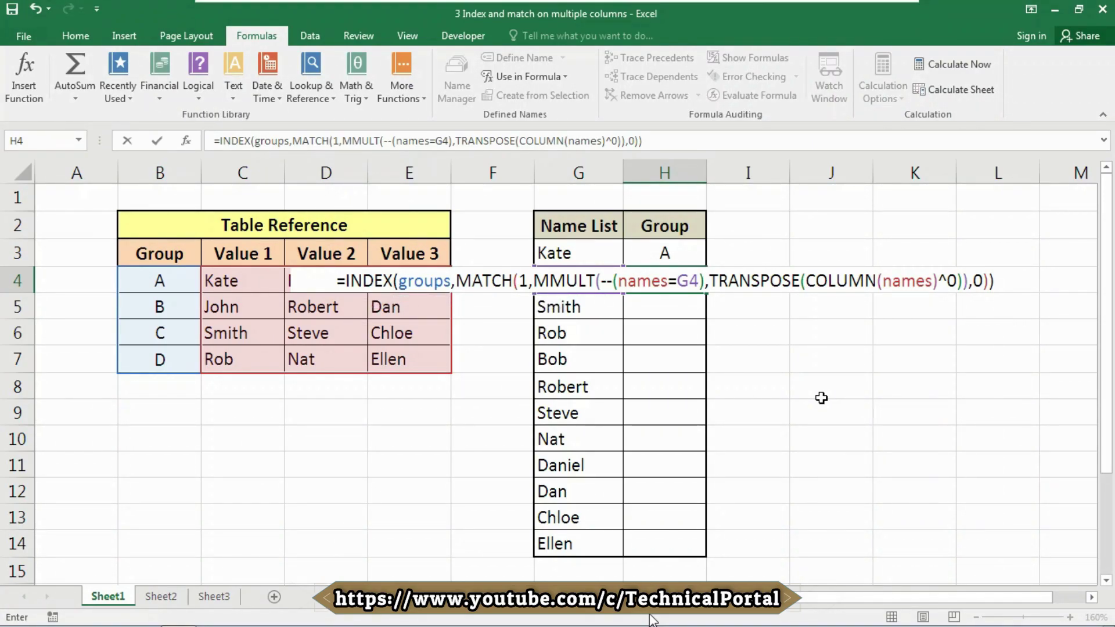
Commit H4 as an array formula and fill it down to H14, giving groups A–D.
{"action": "key", "text": "ctrl+shift+Return"}
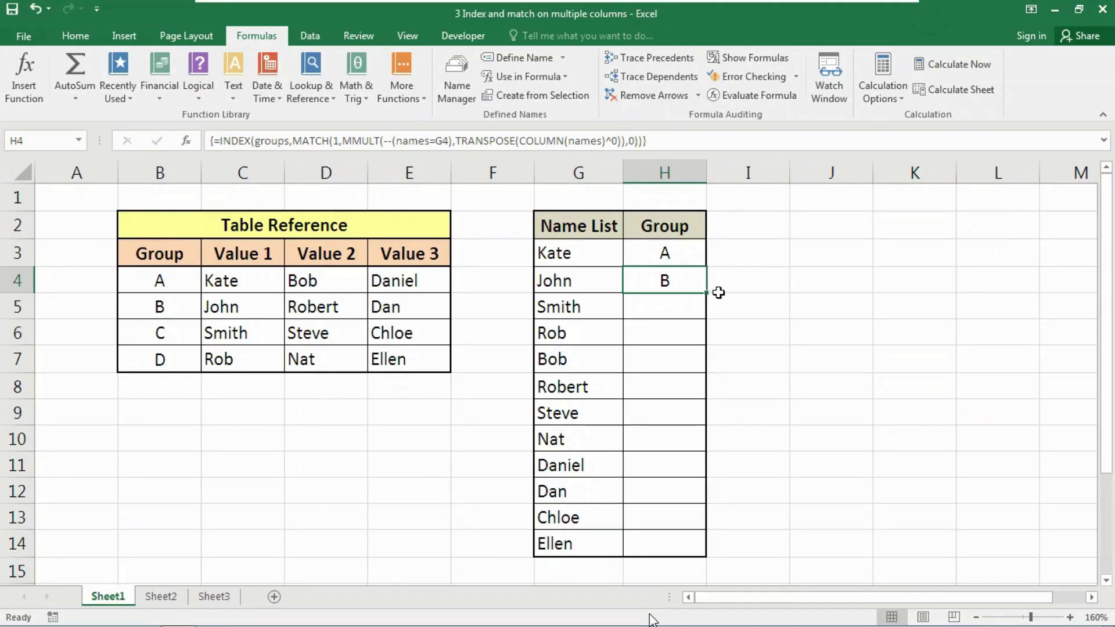
{"action": "double_click", "coordinate": [707, 293]}
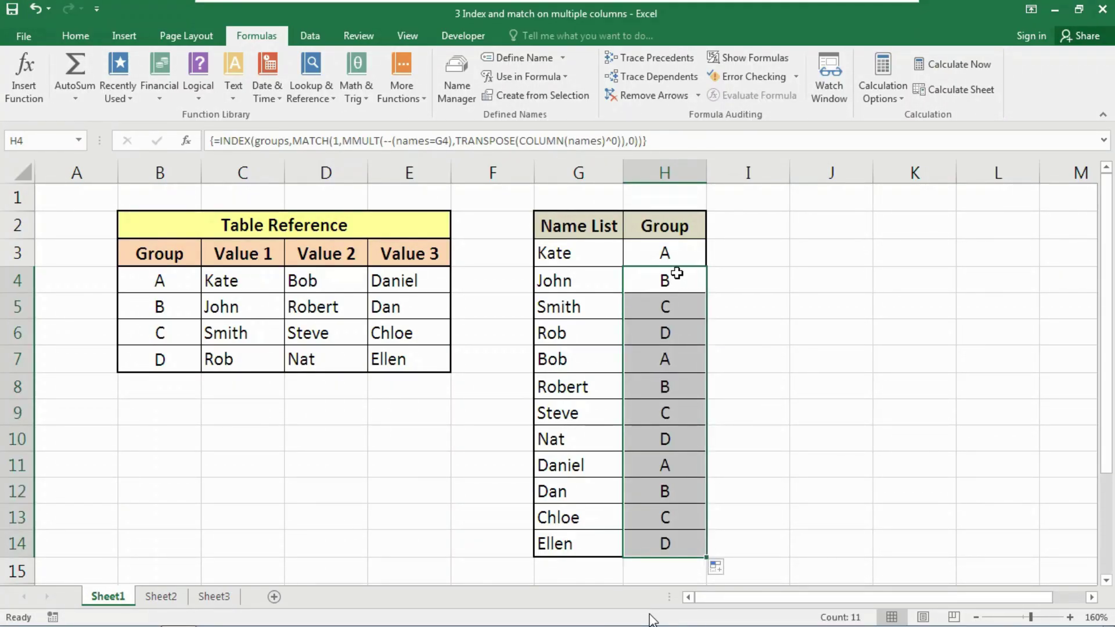